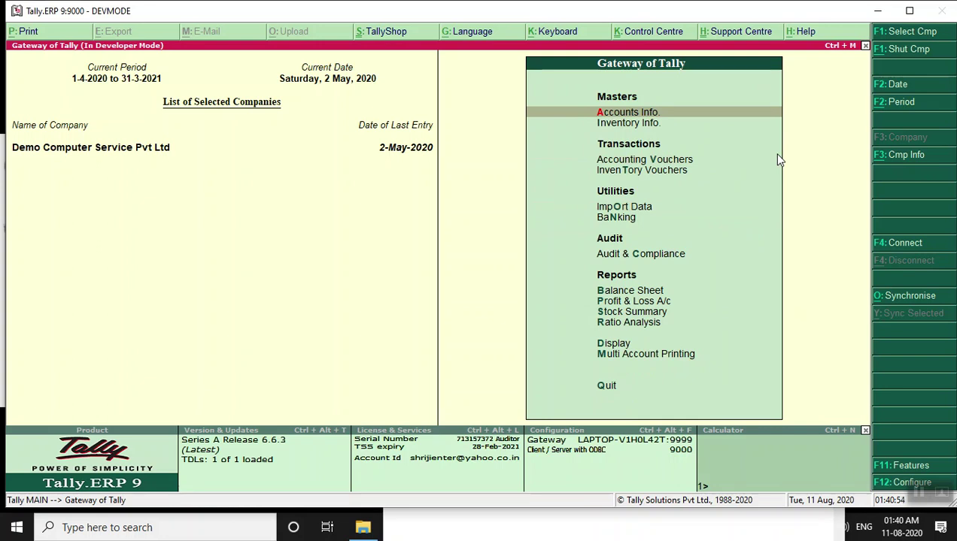
{"action": "key", "text": "Return"}
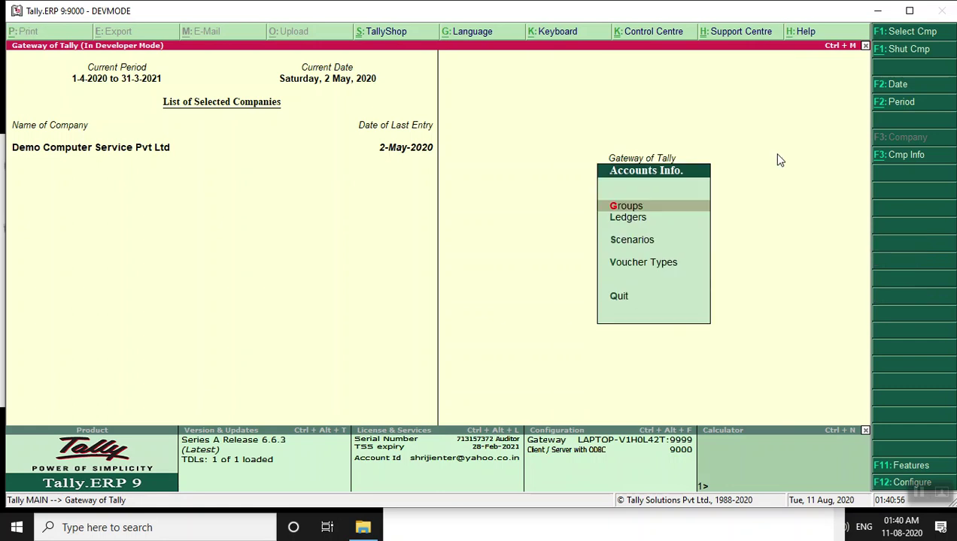
{"action": "key", "text": "Down"}
{"action": "key", "text": "Return"}
{"action": "key", "text": "Escape"}
{"action": "key", "text": "Escape"}
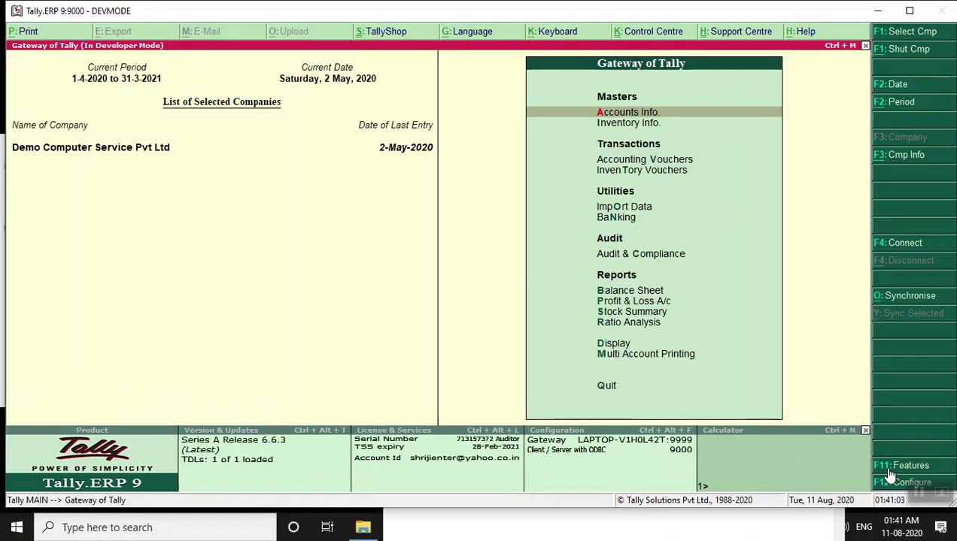
- Check the Enable cheque printing setting under the banking features in the company's accounting features
{"action": "left_click", "coordinate": [888, 470]}
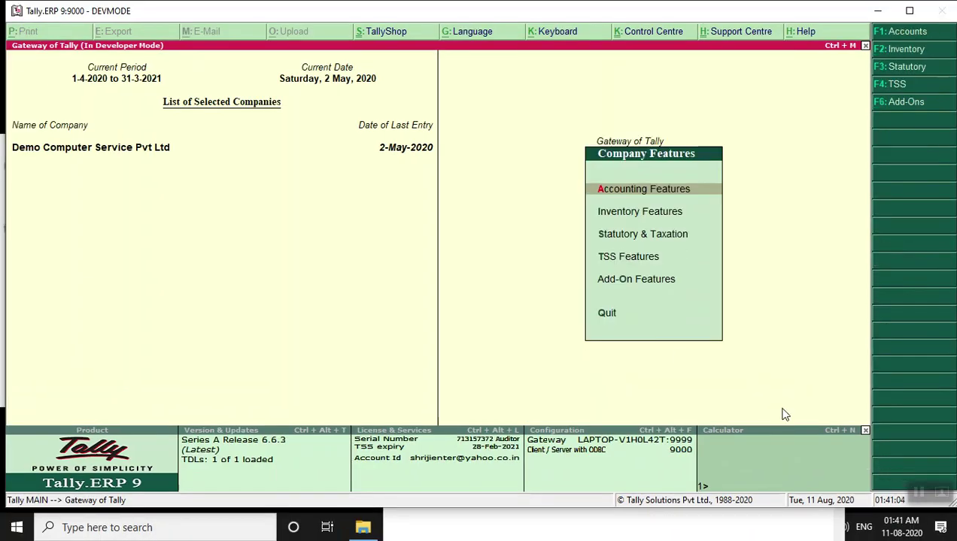
{"action": "key", "text": "Return"}
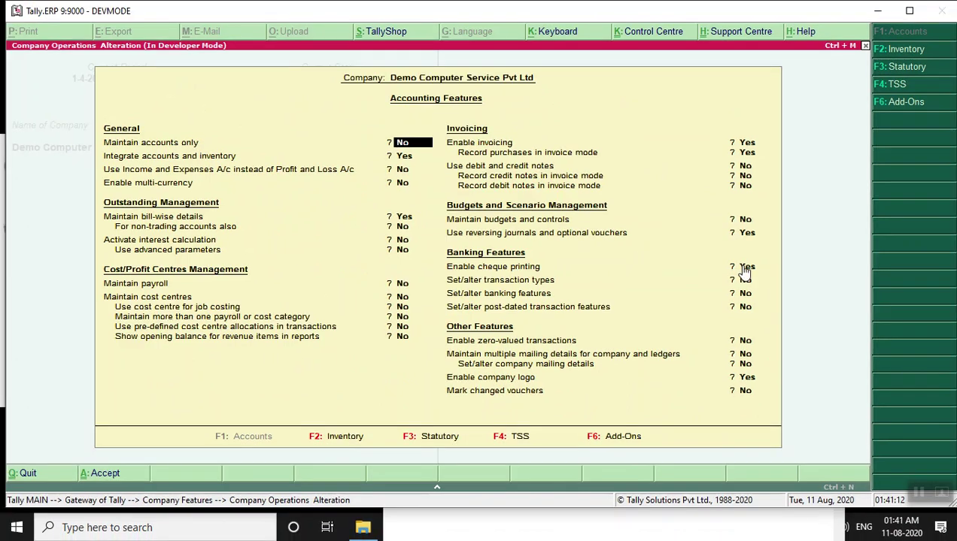
{"action": "left_click", "coordinate": [746, 269]}
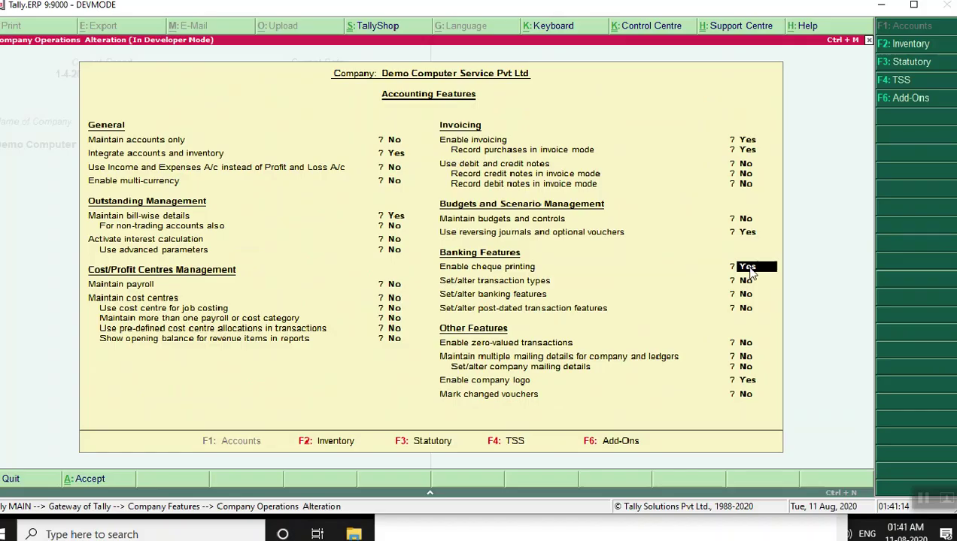
{"action": "key", "text": "Down"}
{"action": "key", "text": "Down"}
{"action": "key", "text": "Down"}
{"action": "key", "text": "Down"}
{"action": "key", "text": "Down"}
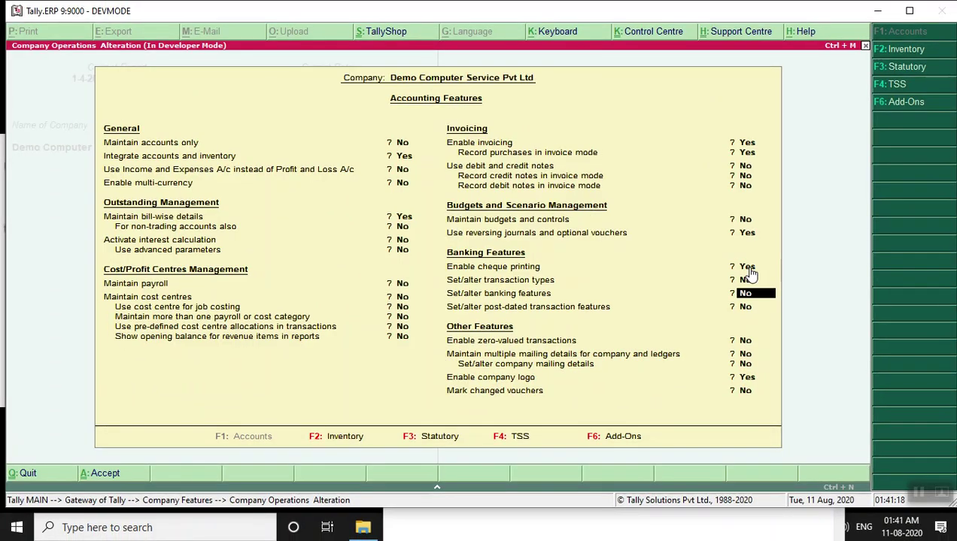
{"action": "key", "text": "Down"}
{"action": "key", "text": "Return"}
{"action": "key", "text": "Return"}
{"action": "key", "text": "Return"}
{"action": "left_click", "coordinate": [748, 267]}
{"action": "key", "text": "Return"}
{"action": "key", "text": "Escape"}
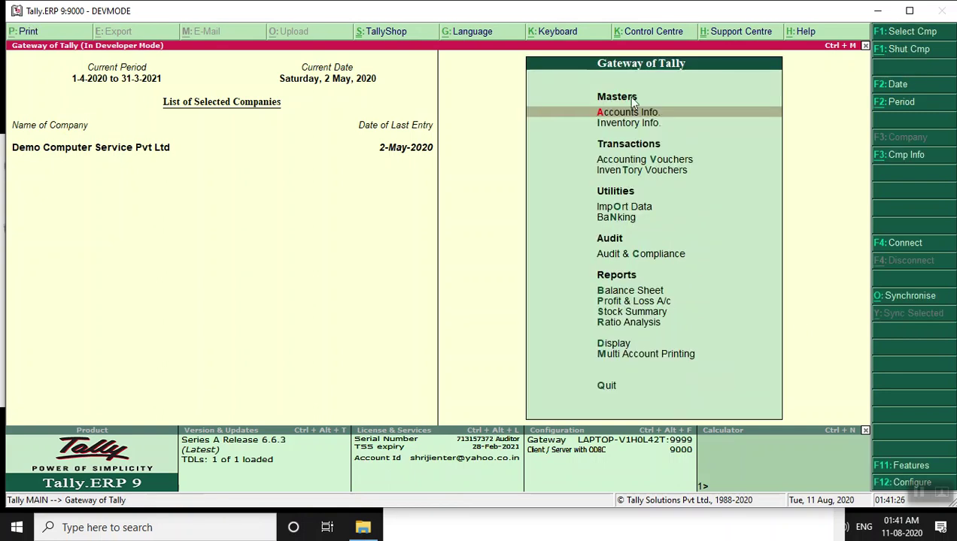
- Open the Icici Bank Ltd ledger for alteration
{"action": "key", "text": "Return"}
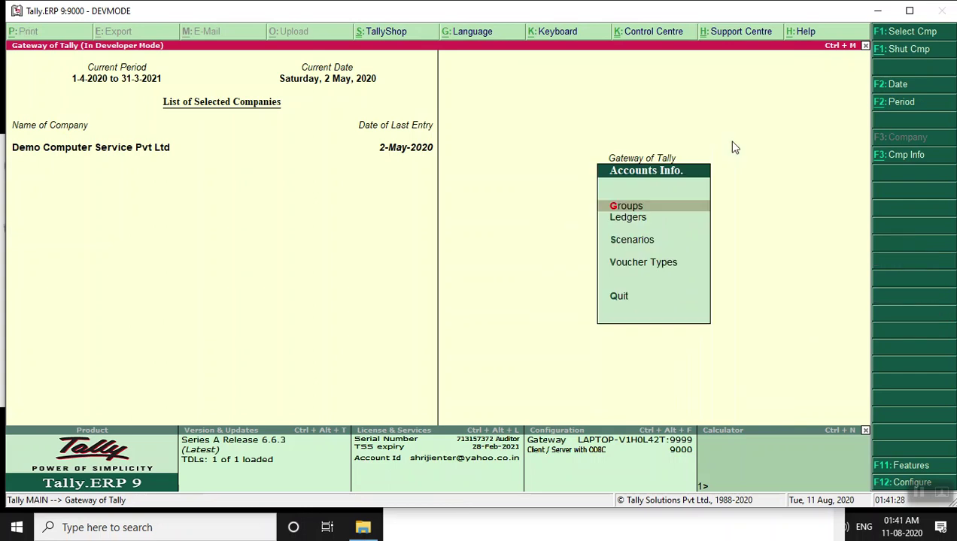
{"action": "key", "text": "Down"}
{"action": "key", "text": "Return"}
{"action": "key", "text": "Down"}
{"action": "key", "text": "Down"}
{"action": "key", "text": "Return"}
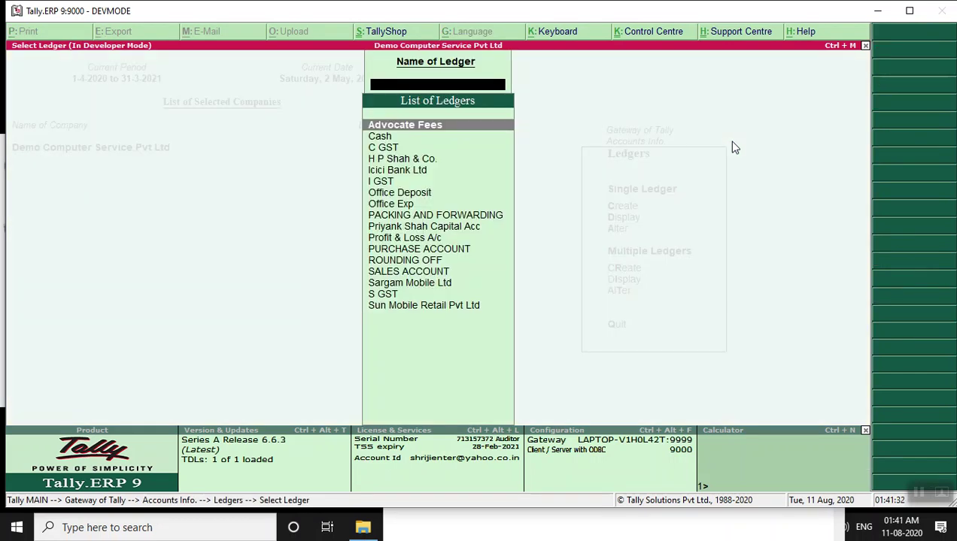
{"action": "type", "text": "I"}
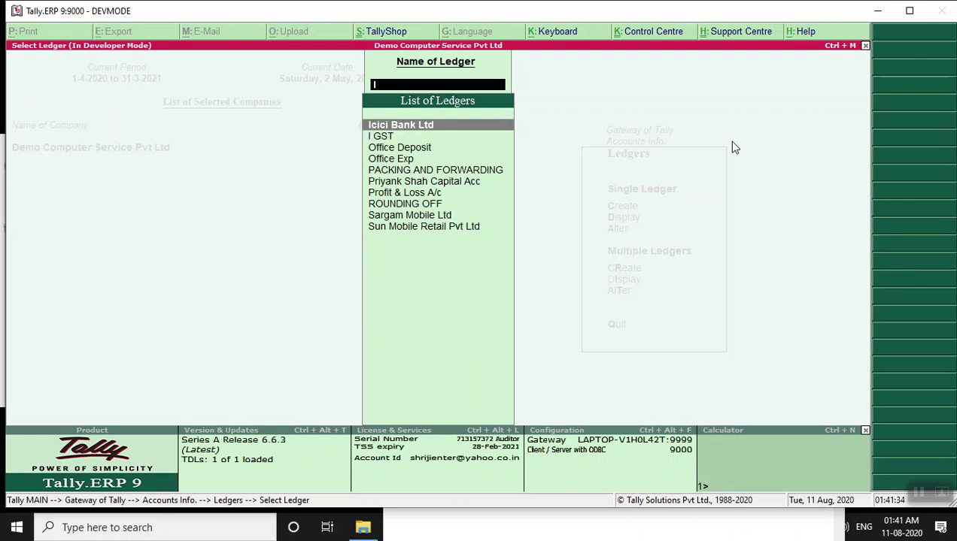
{"action": "key", "text": "Return"}
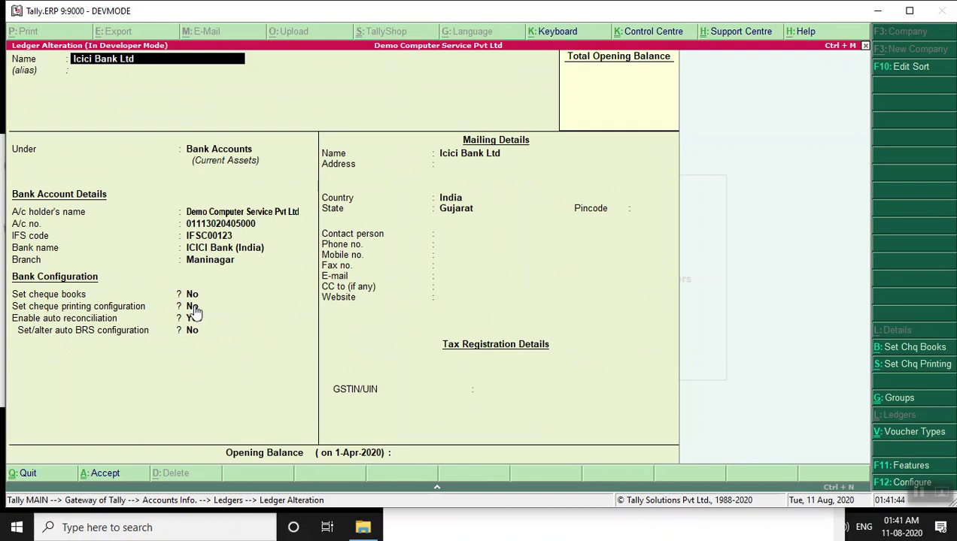
- Set the bank ledger's Set cheque printing configuration option to Yes and bring up the cheque formats
{"action": "key", "text": "ctrl+a"}
{"action": "key", "text": "Return"}
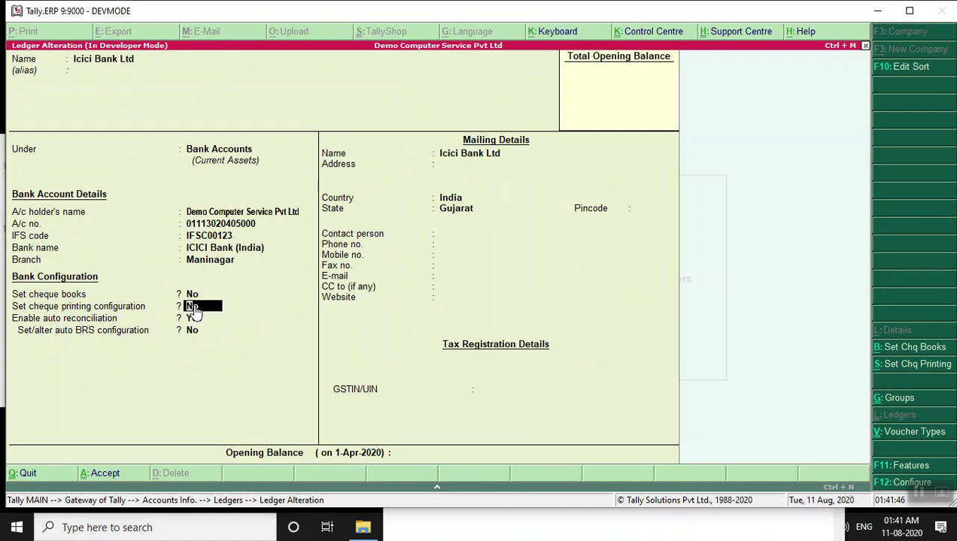
{"action": "key", "text": "y"}
{"action": "key", "text": "Return"}
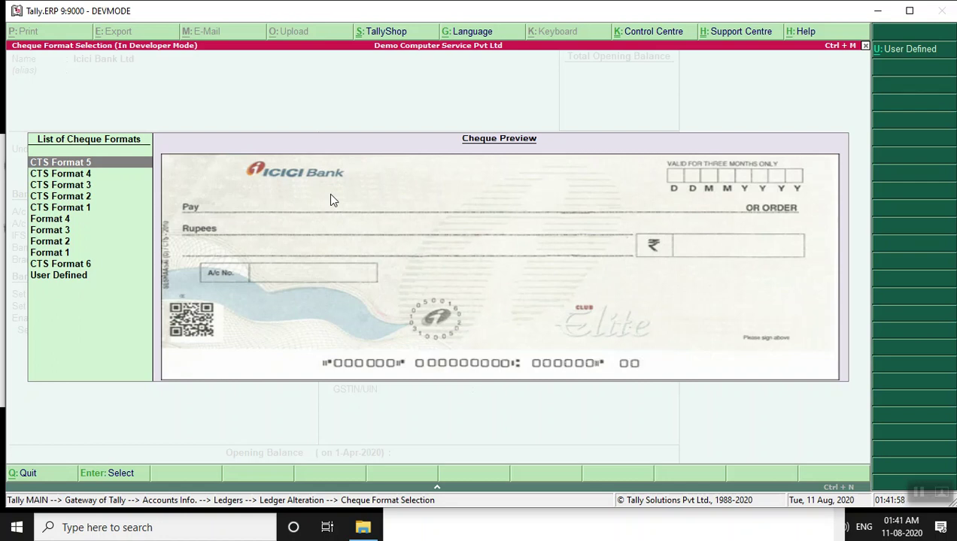
- Browse the previews of the available ICICI Bank cheque formats to compare their layouts
{"action": "key", "text": "Down"}
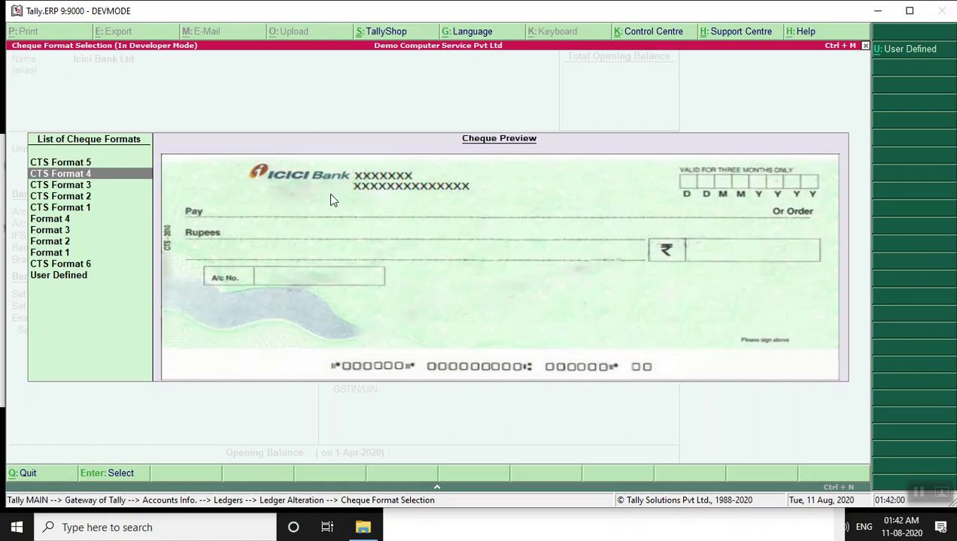
{"action": "key", "text": "Down"}
{"action": "key", "text": "Down"}
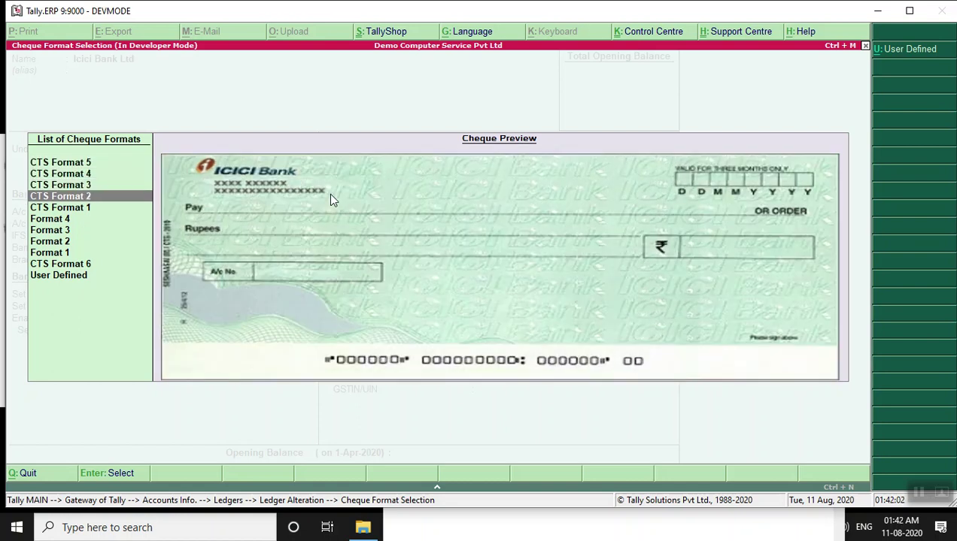
{"action": "key", "text": "Down"}
{"action": "key", "text": "Down"}
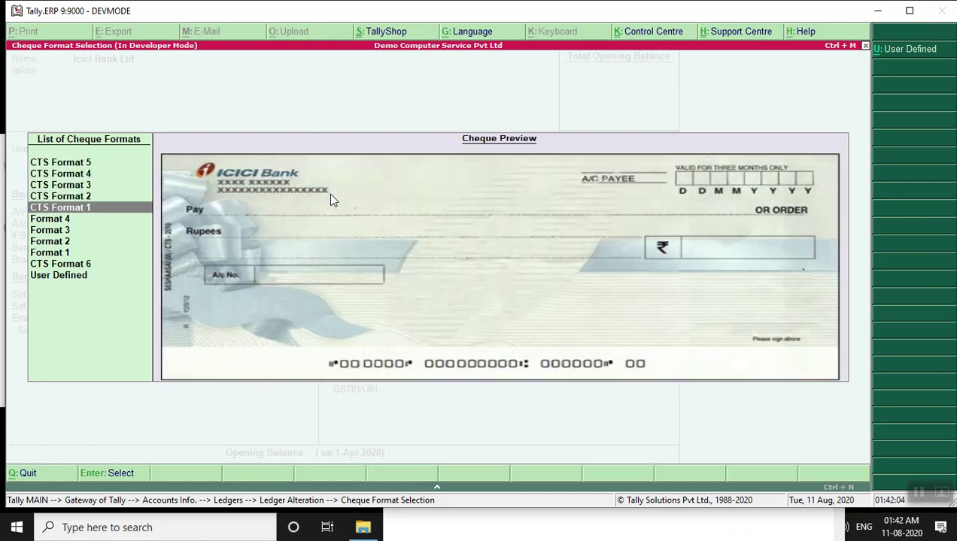
{"action": "key", "text": "Down"}
{"action": "key", "text": "Down"}
{"action": "key", "text": "Down"}
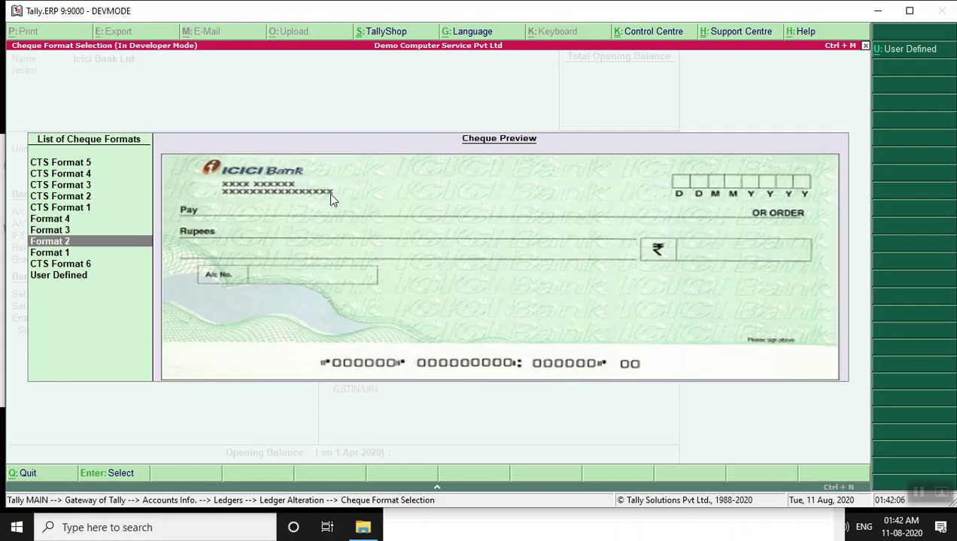
{"action": "key", "text": "Down"}
{"action": "key", "text": "Down"}
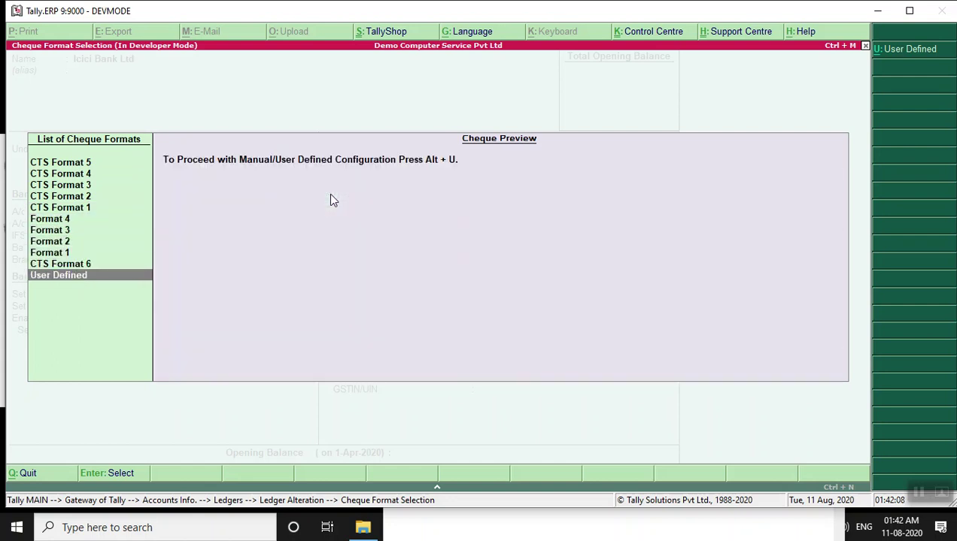
{"action": "key", "text": "Down"}
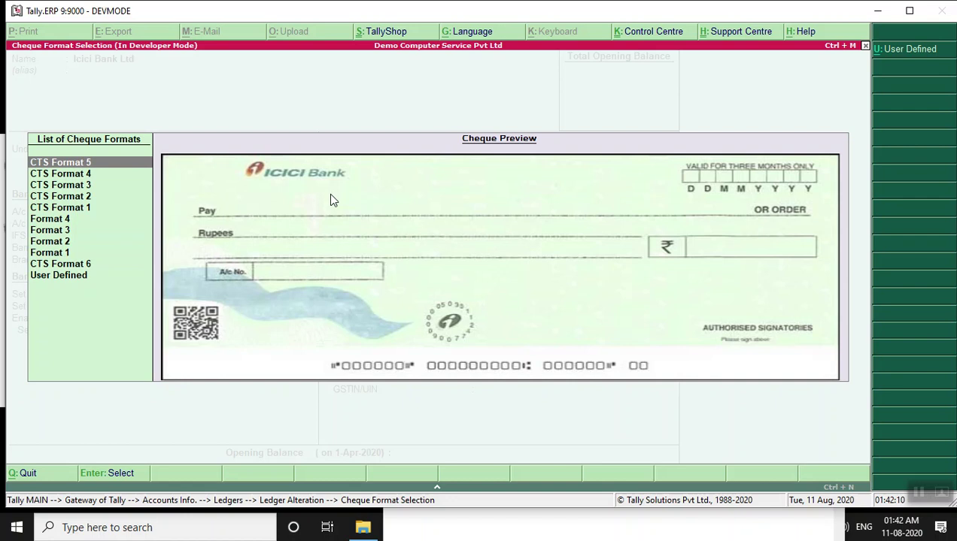
{"action": "key", "text": "Down"}
{"action": "key", "text": "Down"}
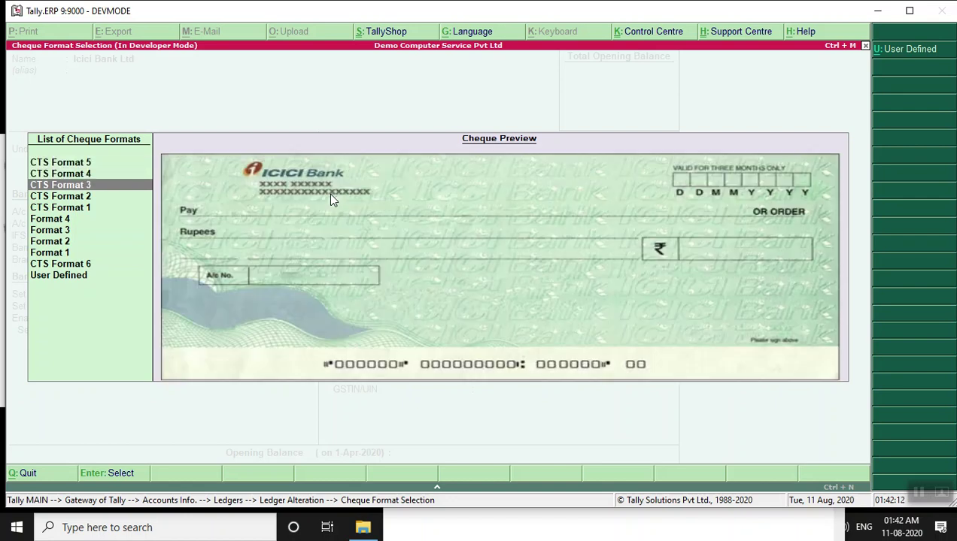
{"action": "key", "text": "Down"}
{"action": "key", "text": "Down"}
{"action": "key", "text": "Up"}
{"action": "key", "text": "Up"}
{"action": "key", "text": "Up"}
{"action": "key", "text": "Up"}
{"action": "key", "text": "Down"}
{"action": "key", "text": "Down"}
{"action": "key", "text": "Down"}
{"action": "key", "text": "Down"}
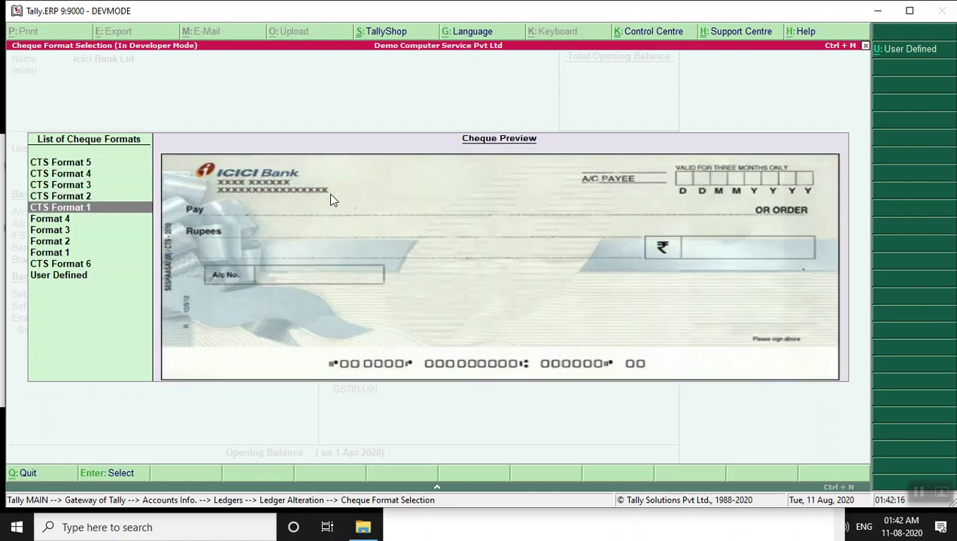
{"action": "key", "text": "Up"}
{"action": "key", "text": "Up"}
{"action": "key", "text": "Up"}
{"action": "key", "text": "Up"}
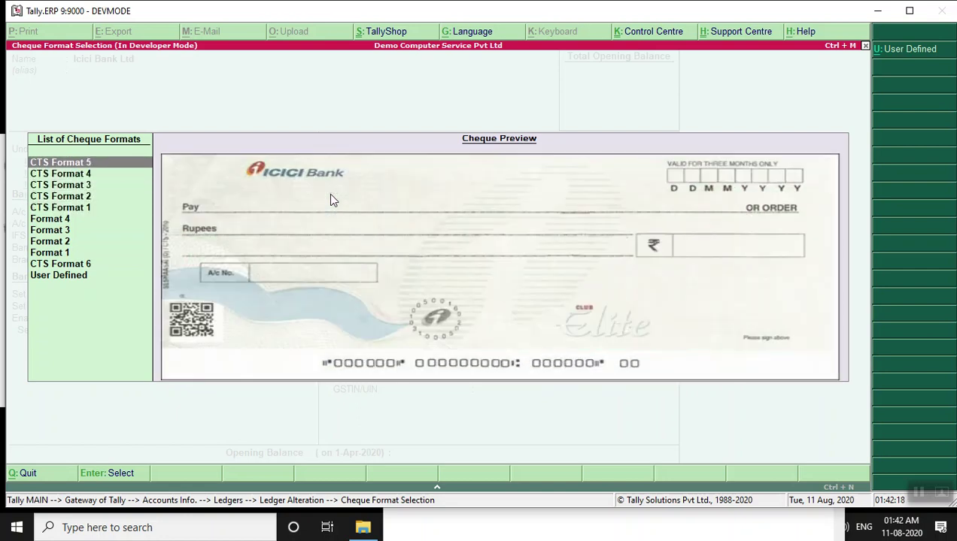
- Choose CTS Format 4 as the cheque format for the ICICI Bank ledger
{"action": "key", "text": "Down"}
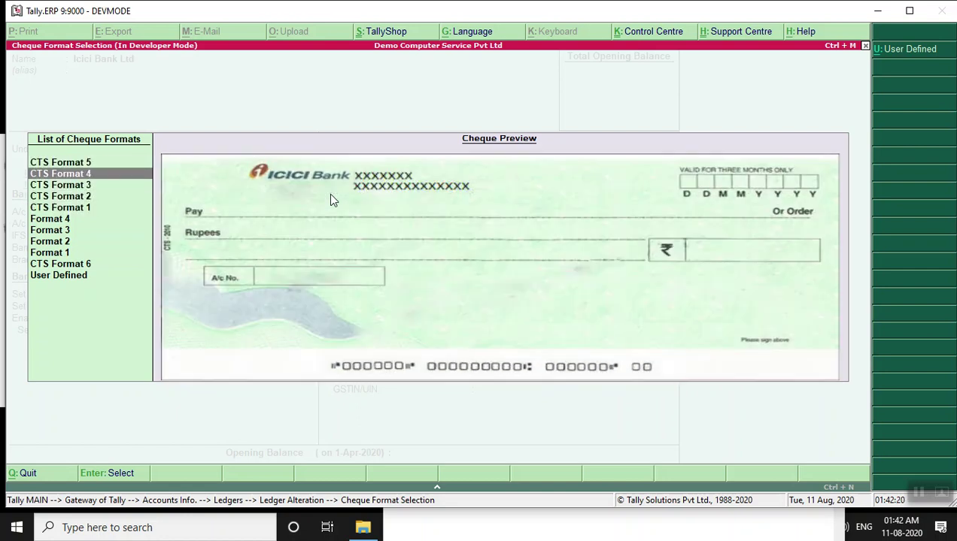
{"action": "key", "text": "Up"}
{"action": "key", "text": "Down"}
{"action": "key", "text": "Up"}
{"action": "key", "text": "Down"}
{"action": "key", "text": "Return"}
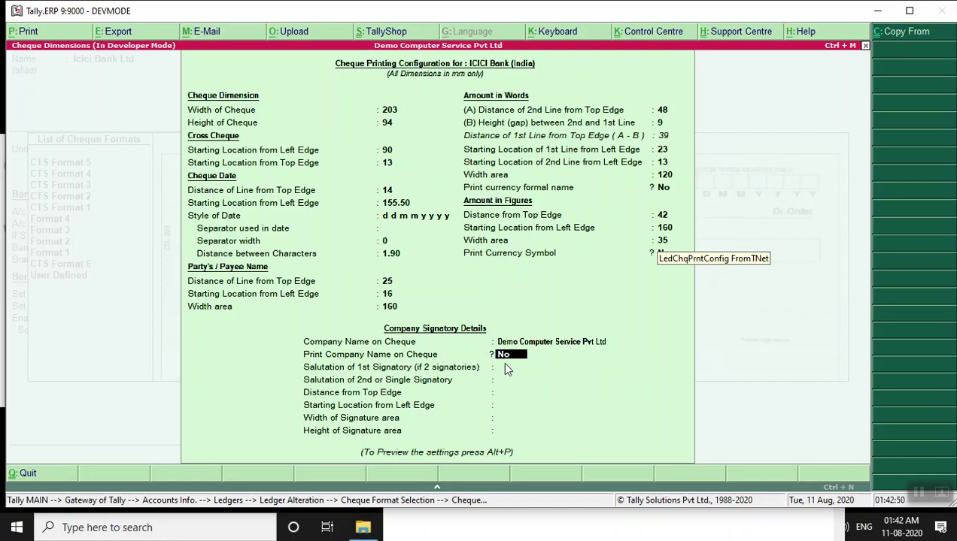
- Preview the printed sample cheque at enlarged size, then return to the bank ledger
{"action": "key", "text": "Return"}
{"action": "key", "text": "Return"}
{"action": "key", "text": "alt+p"}
{"action": "key", "text": "Return"}
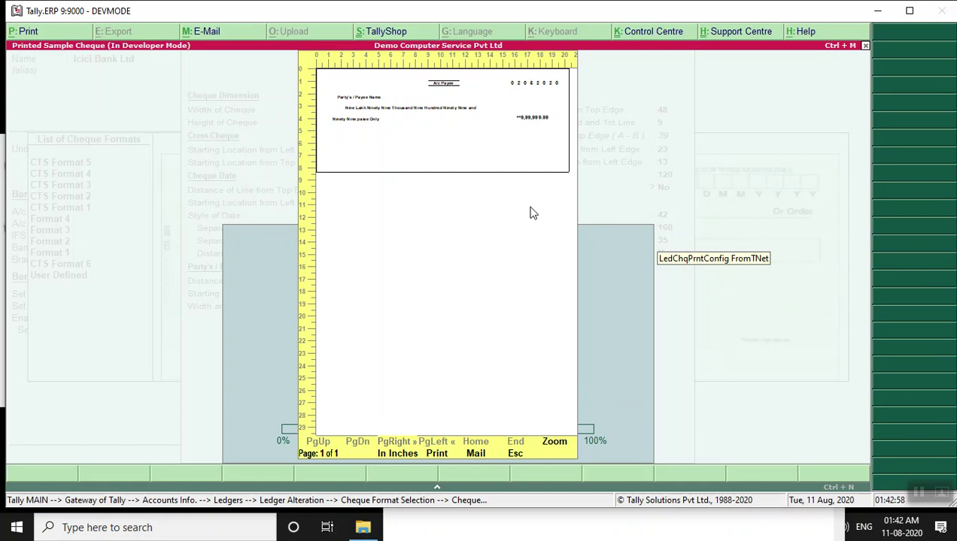
{"action": "key", "text": "alt+z"}
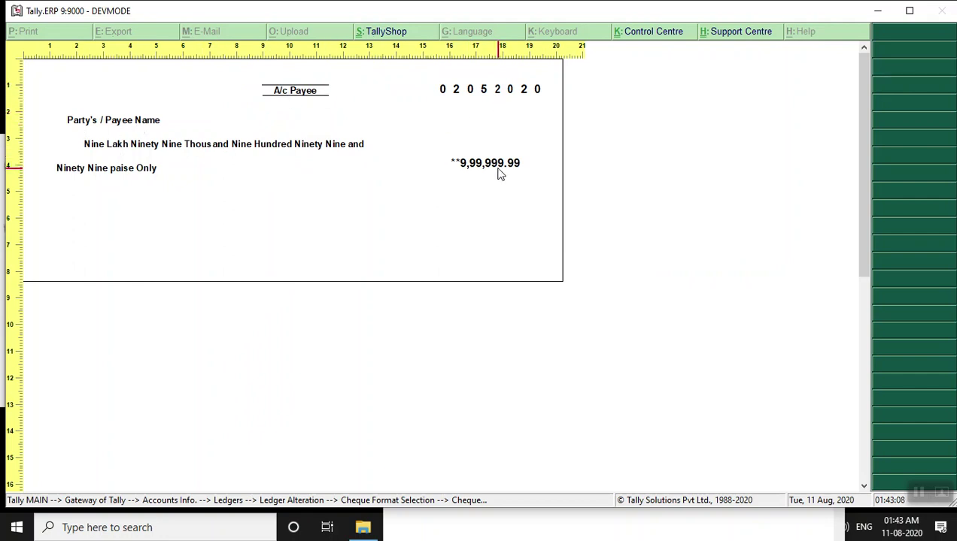
{"action": "left_click", "coordinate": [248, 224]}
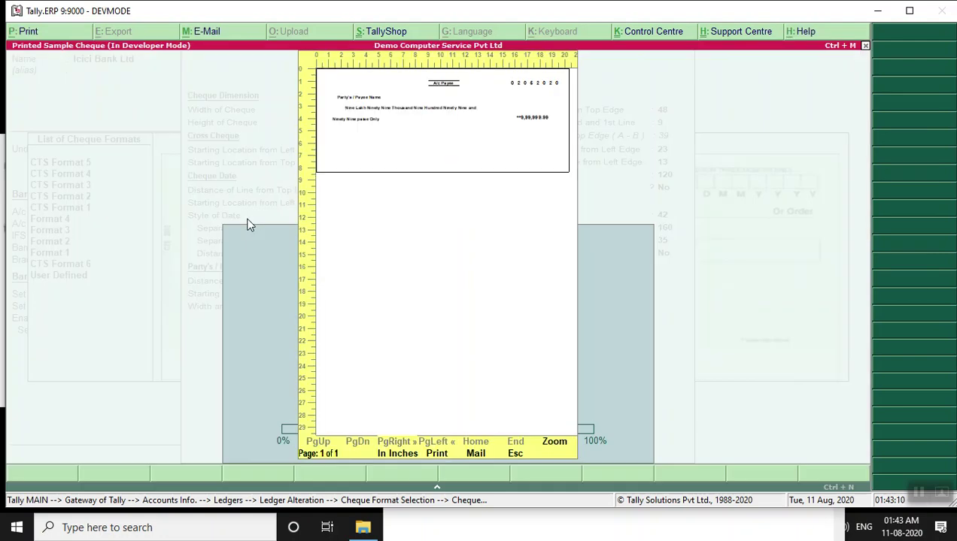
{"action": "key", "text": "Escape"}
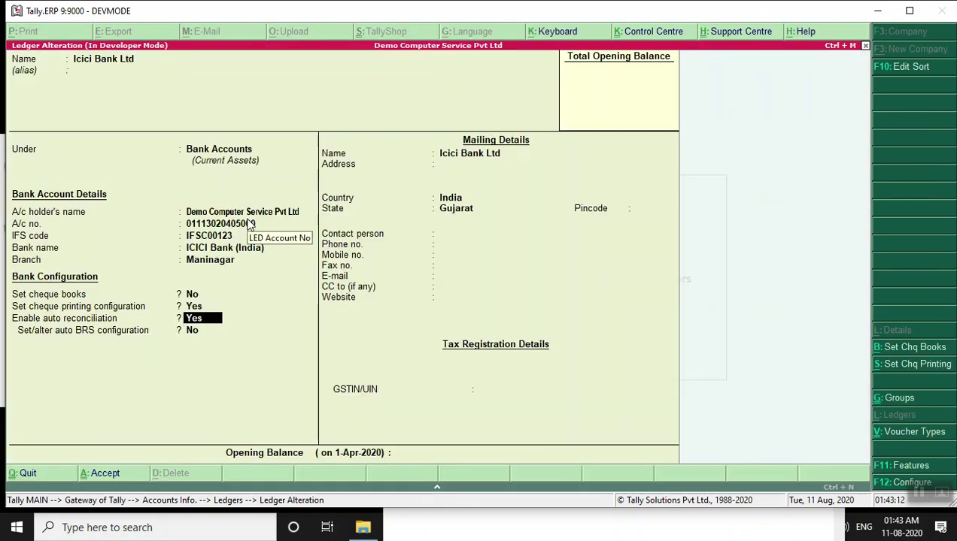
- Save the Icici Bank Ltd ledger with its remaining fields as they are and return to the Gateway of Tally
{"action": "key", "text": "Return"}
{"action": "key", "text": "Return"}
{"action": "key", "text": "Return"}
{"action": "key", "text": "Return"}
{"action": "key", "text": "Return"}
{"action": "key", "text": "Return"}
{"action": "key", "text": "Return"}
{"action": "key", "text": "Return"}
{"action": "key", "text": "Return"}
{"action": "key", "text": "Return"}
{"action": "key", "text": "Return"}
{"action": "key", "text": "Return"}
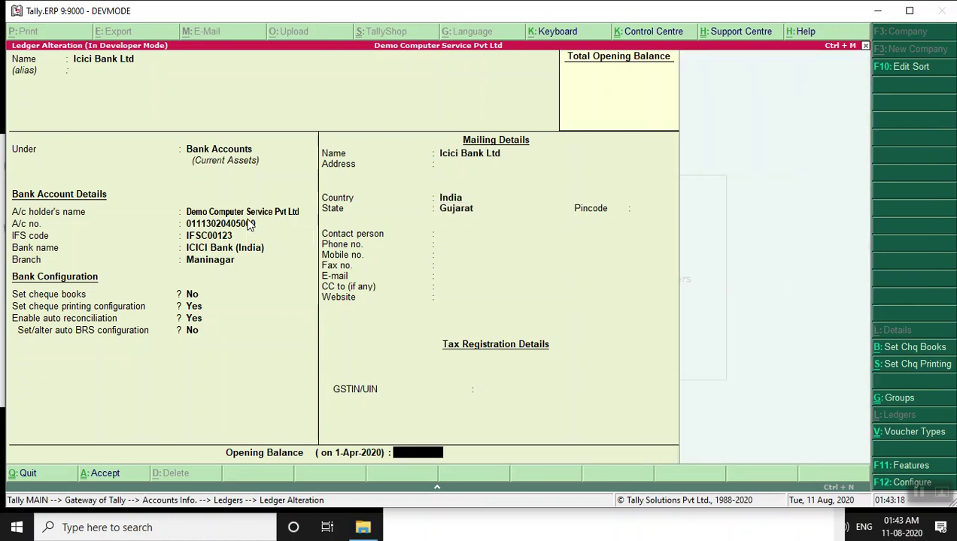
{"action": "key", "text": "Return"}
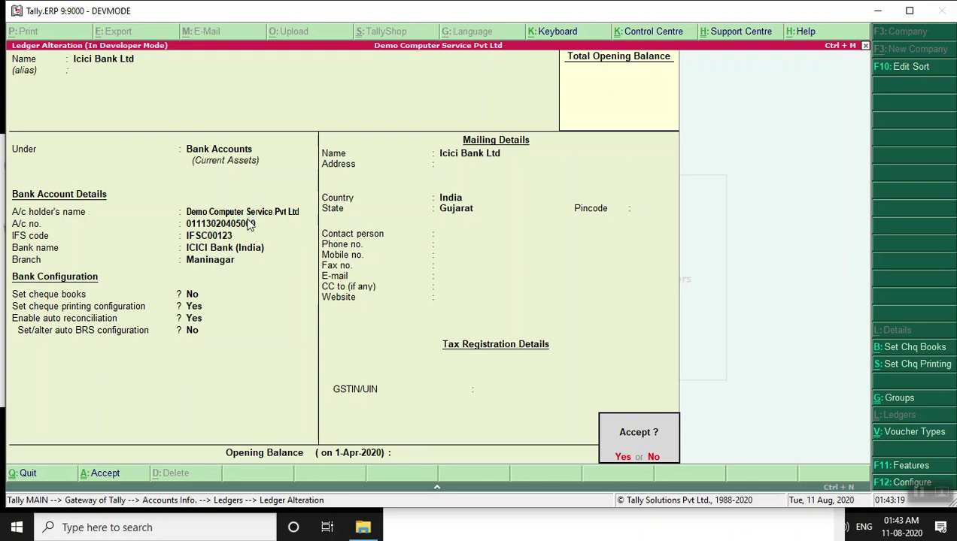
{"action": "key", "text": "Return"}
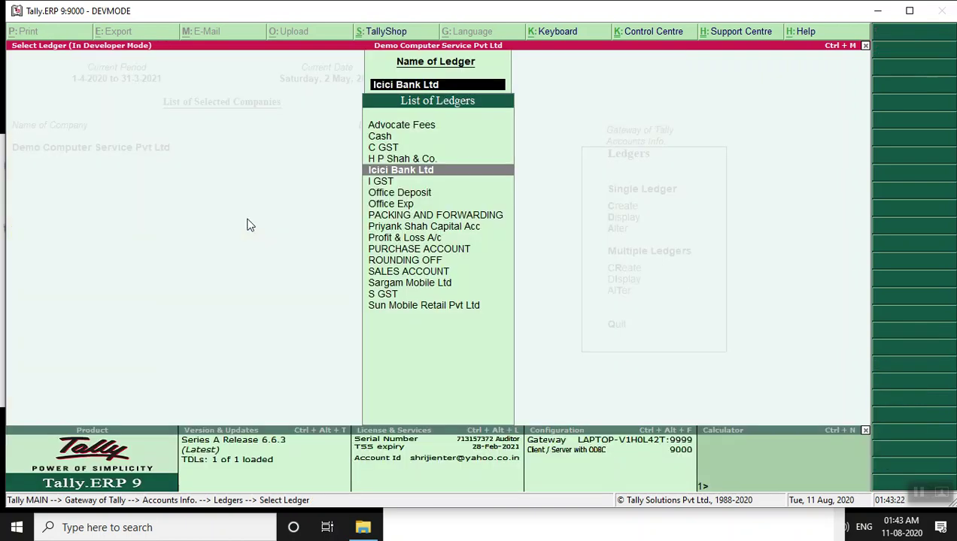
{"action": "key", "text": "Escape"}
{"action": "key", "text": "Escape"}
{"action": "key", "text": "Escape"}
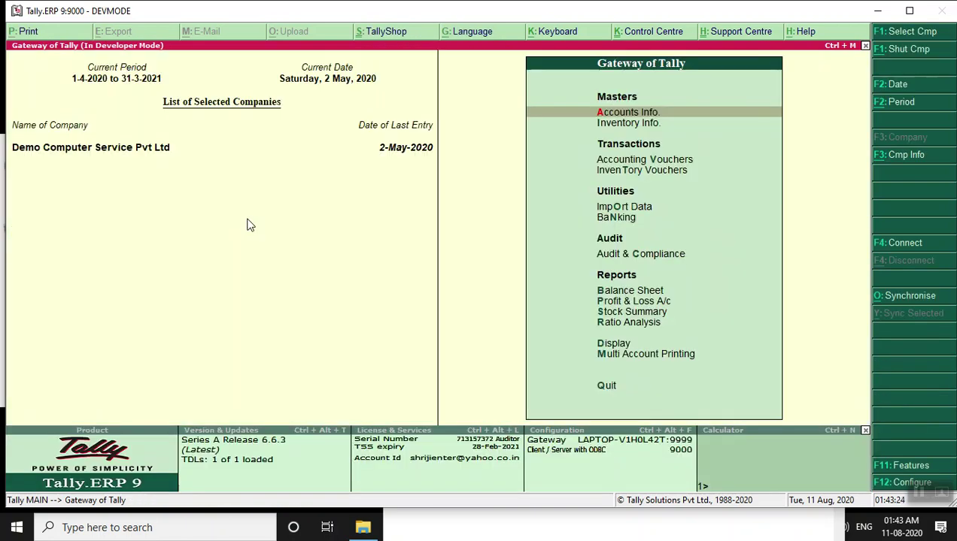
- Start a payment voucher with Icici Bank Ltd as the paying account
{"action": "key", "text": "Down"}
{"action": "key", "text": "Down"}
{"action": "key", "text": "Return"}
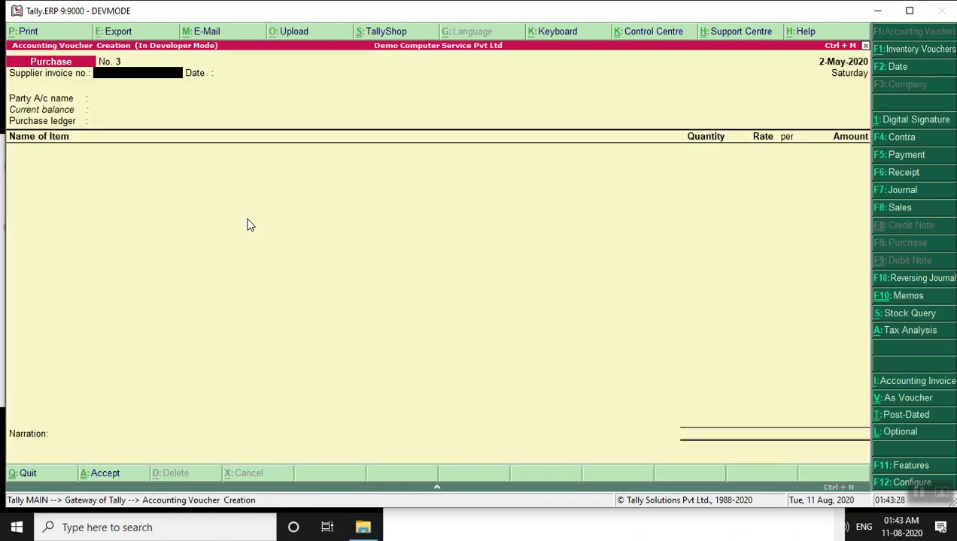
{"action": "left_click", "coordinate": [906, 155]}
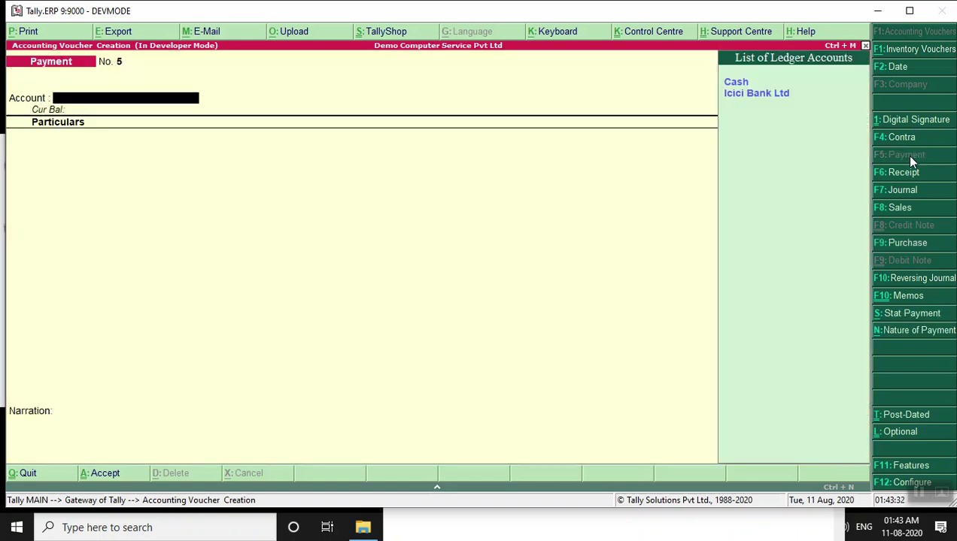
{"action": "key", "text": "Down"}
{"action": "key", "text": "Return"}
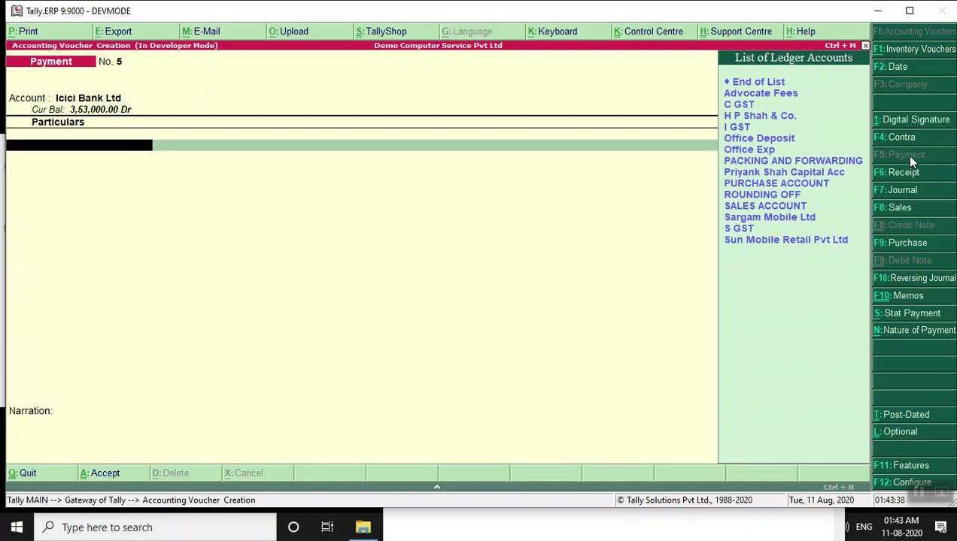
- From the payment voucher, start a new ledger named Electricity Exp. and place it under Indirect Expenses
{"action": "key", "text": "alt+c"}
{"action": "type", "text": "Electricity Exp."}
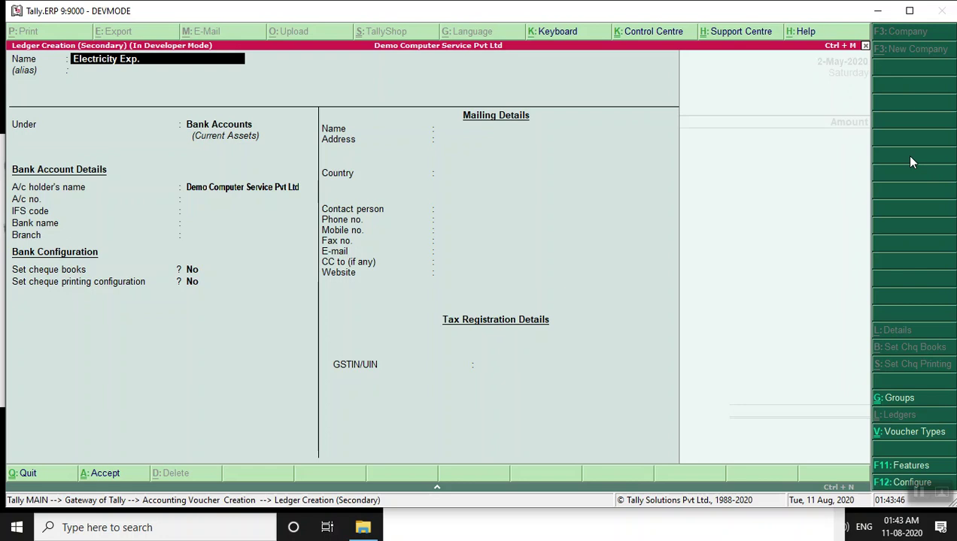
{"action": "key", "text": "Return"}
{"action": "key", "text": "Return"}
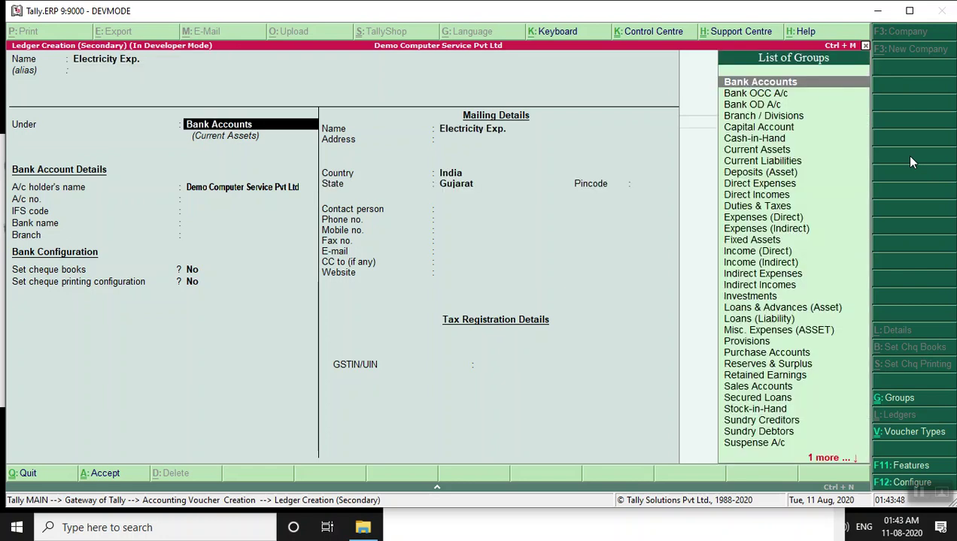
{"action": "type", "text": "ind"}
{"action": "key", "text": "Down"}
{"action": "key", "text": "Return"}
- Set GST to Not Applicable for the Electricity Exp. ledger and save it into the payment voucher
{"action": "key", "text": "Return"}
{"action": "key", "text": "Return"}
{"action": "key", "text": "BackSpace"}
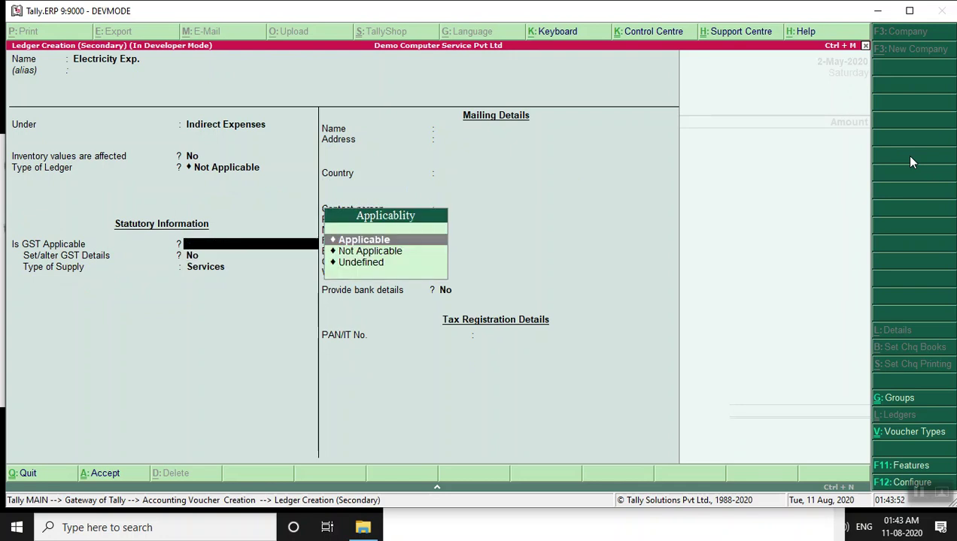
{"action": "key", "text": "Down"}
{"action": "key", "text": "Return"}
{"action": "key", "text": "Return"}
{"action": "key", "text": "Return"}
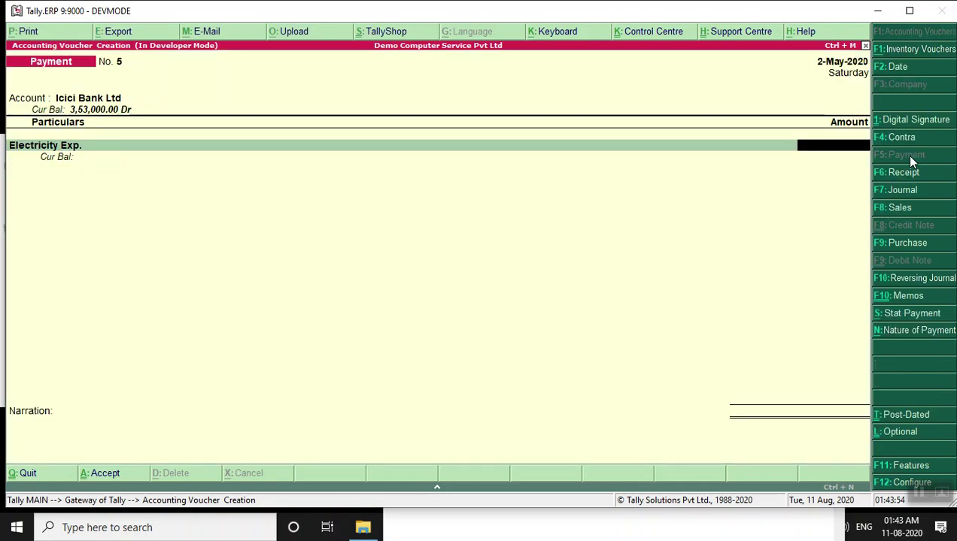
- Enter an amount of 5000 for Electricity Exp. and allocate it as a Cheque with cheque range Not Applicable
{"action": "type", "text": "5000"}
{"action": "key", "text": "Return"}
{"action": "key", "text": "Return"}
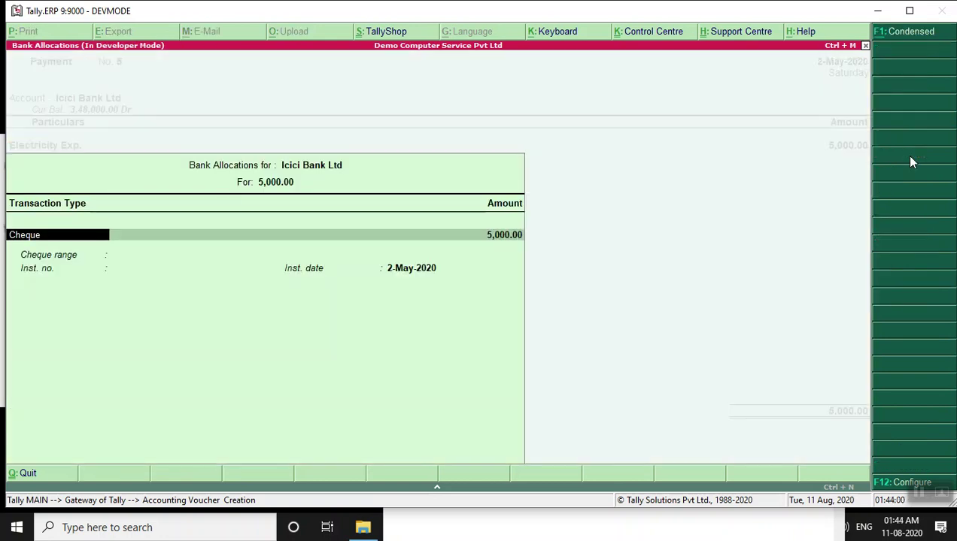
{"action": "key", "text": "Return"}
{"action": "key", "text": "Return"}
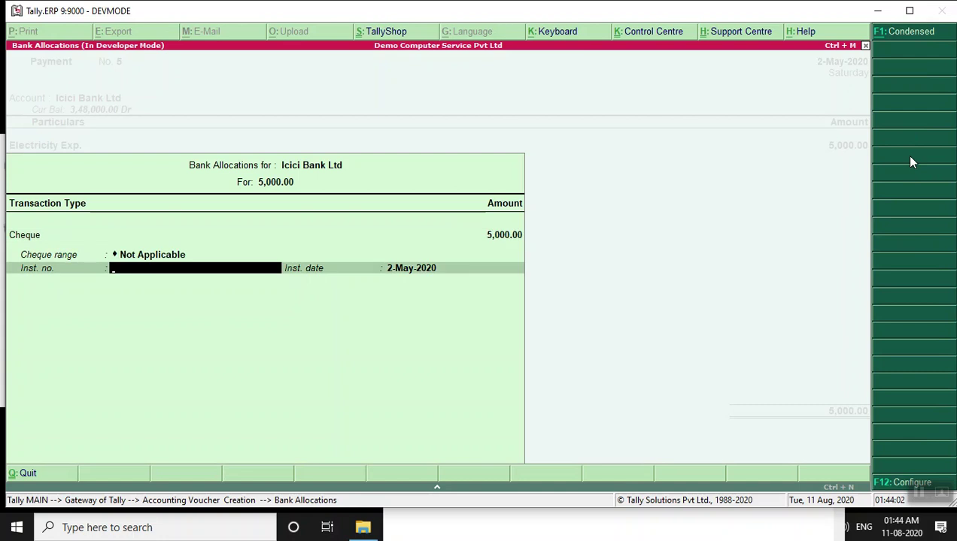
- Enter instrument number 001020 dated 2-May-2020, save the payment voucher and leave its cheque unprinted
{"action": "type", "text": "001020"}
{"action": "key", "text": "Return"}
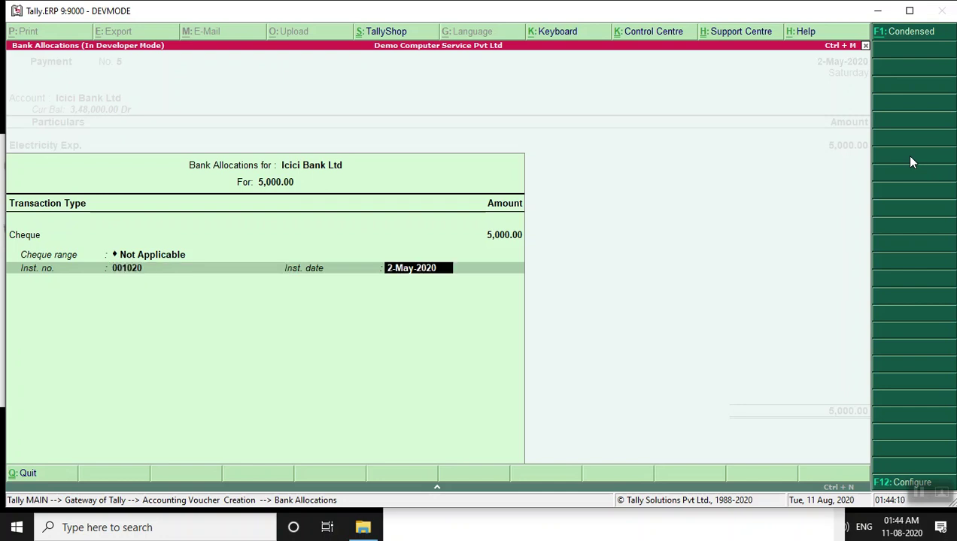
{"action": "key", "text": "Return"}
{"action": "key", "text": "Return"}
{"action": "key", "text": "Return"}
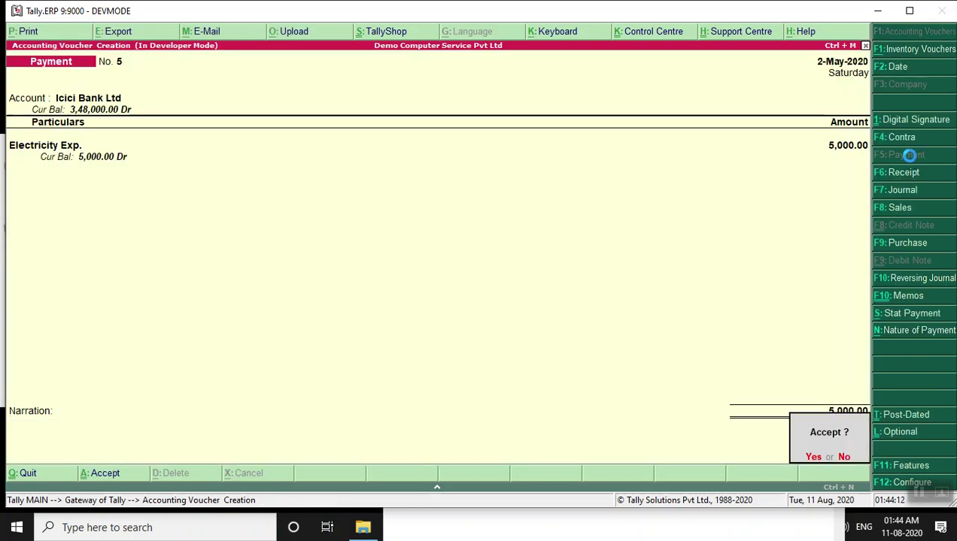
{"action": "key", "text": "Return"}
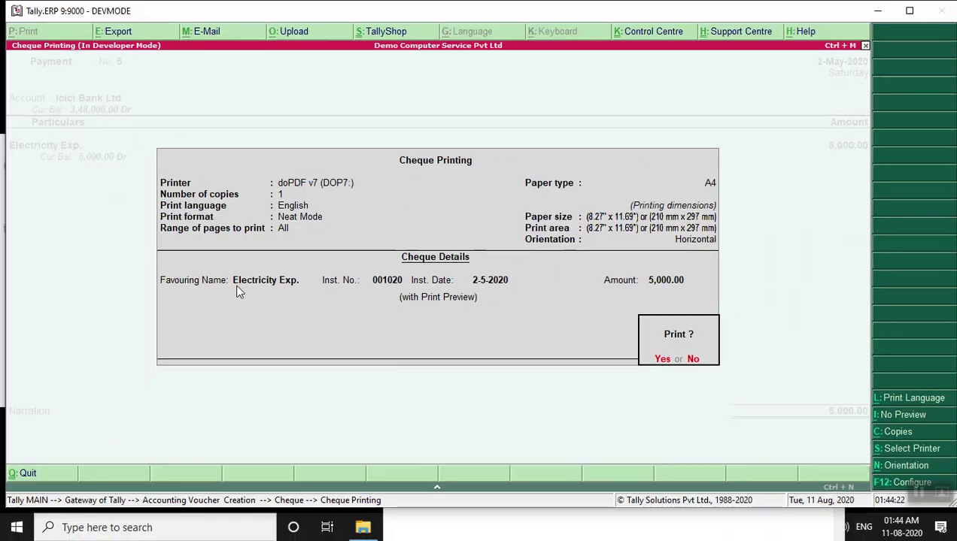
{"action": "key", "text": "Escape"}
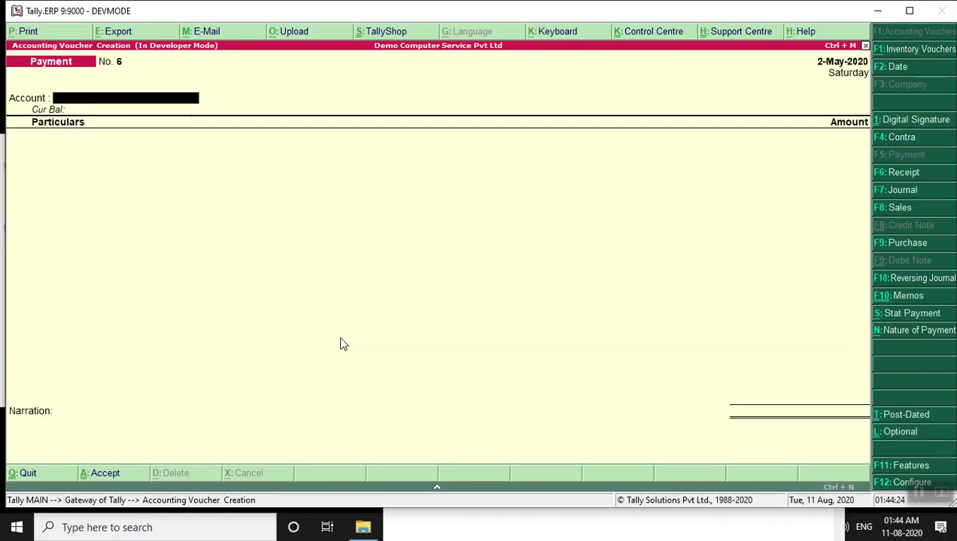
- Open the Electricity Exp. payment voucher from the Day Book for alteration
{"action": "key", "text": "Escape"}
{"action": "key", "text": "d"}
{"action": "key", "text": "d"}
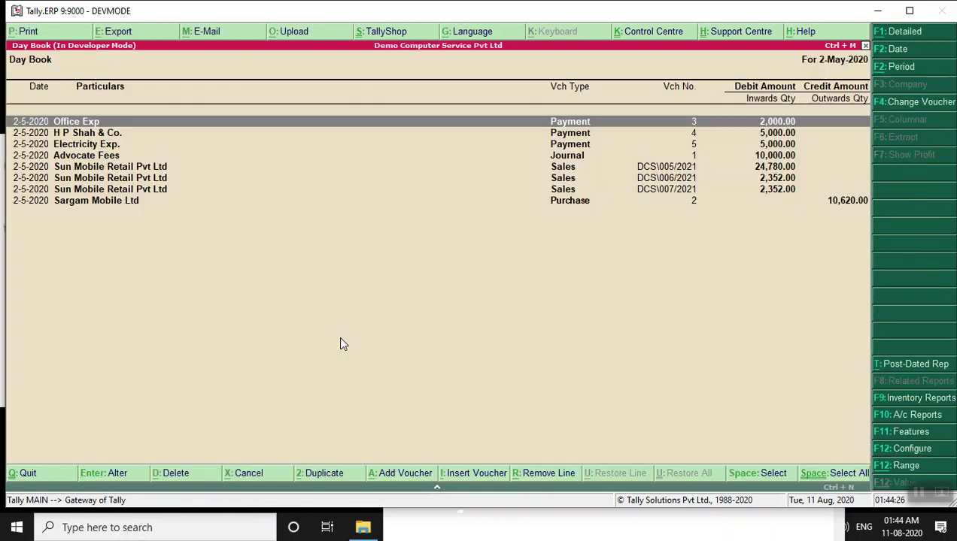
{"action": "key", "text": "Down"}
{"action": "key", "text": "Down"}
{"action": "key", "text": "Down"}
{"action": "key", "text": "Down"}
{"action": "key", "text": "Down"}
{"action": "key", "text": "Down"}
{"action": "key", "text": "Up"}
{"action": "key", "text": "Up"}
{"action": "key", "text": "Up"}
{"action": "key", "text": "Up"}
{"action": "key", "text": "Up"}
{"action": "key", "text": "Down"}
{"action": "key", "text": "Return"}
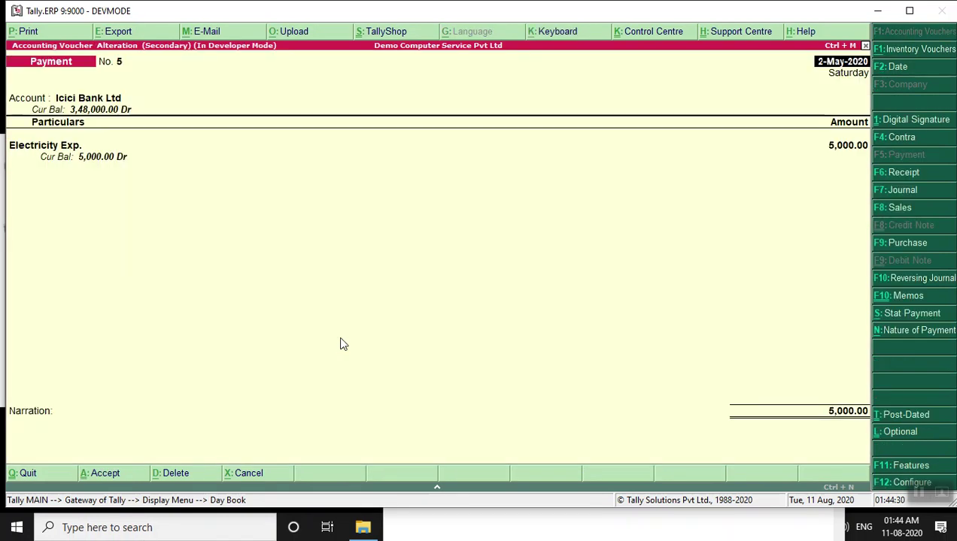
- In the voucher's bank allocation configuration, set Show favouring name to Yes and save the configuration
{"action": "key", "text": "Return"}
{"action": "key", "text": "Return"}
{"action": "key", "text": "Return"}
{"action": "key", "text": "Return"}
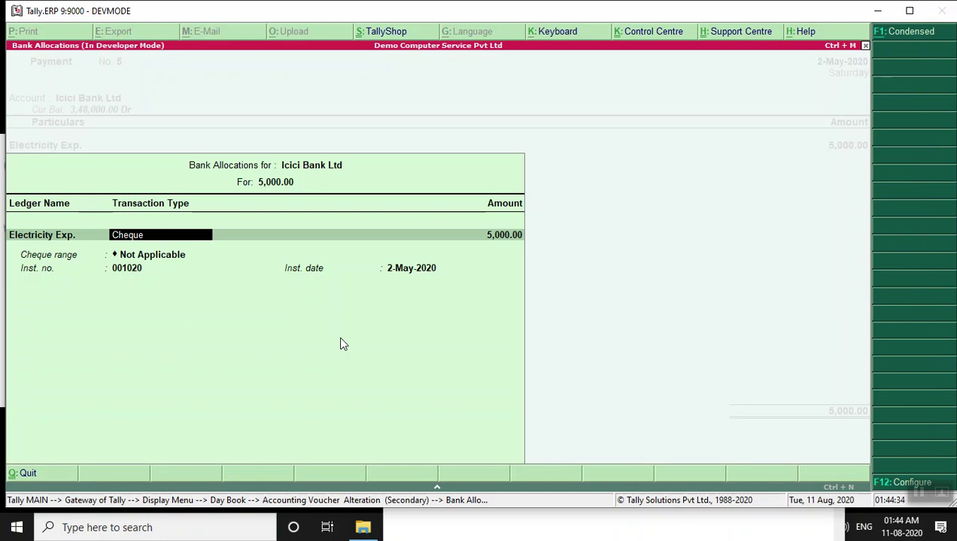
{"action": "key", "text": "F12"}
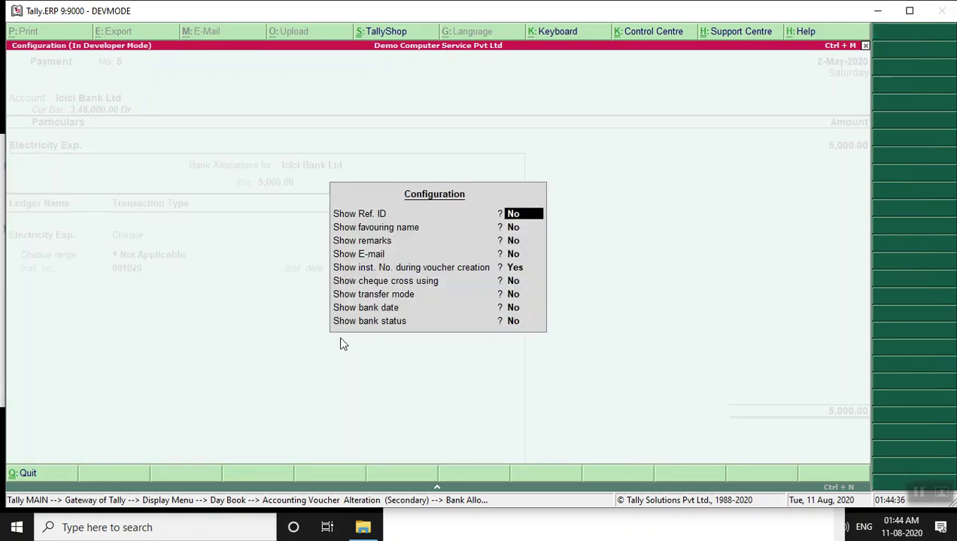
{"action": "key", "text": "Escape"}
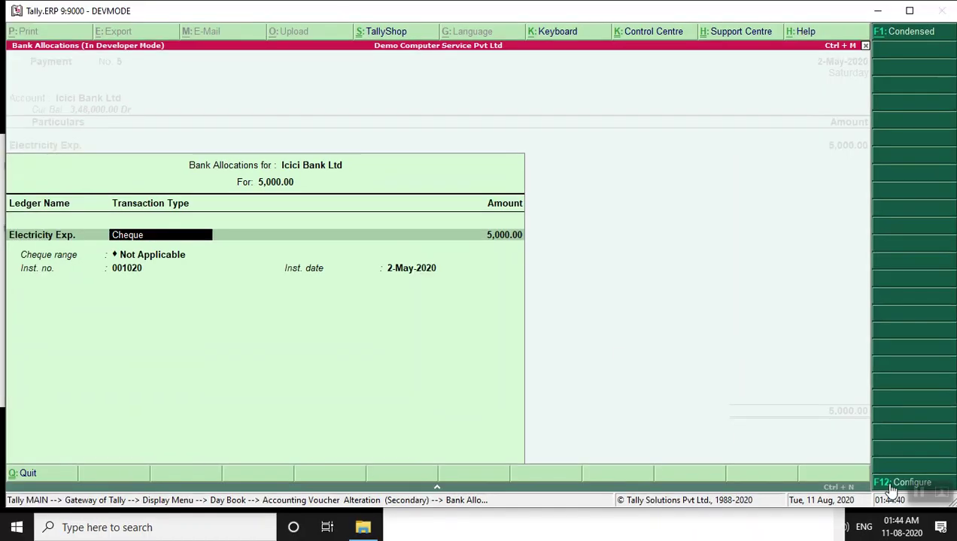
{"action": "left_click", "coordinate": [891, 490]}
{"action": "key", "text": "Return"}
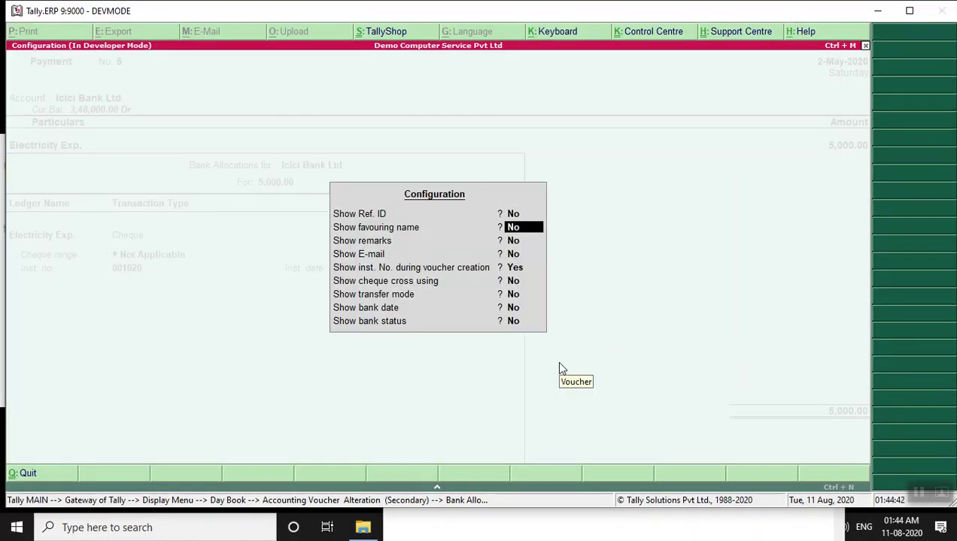
{"action": "key", "text": "y"}
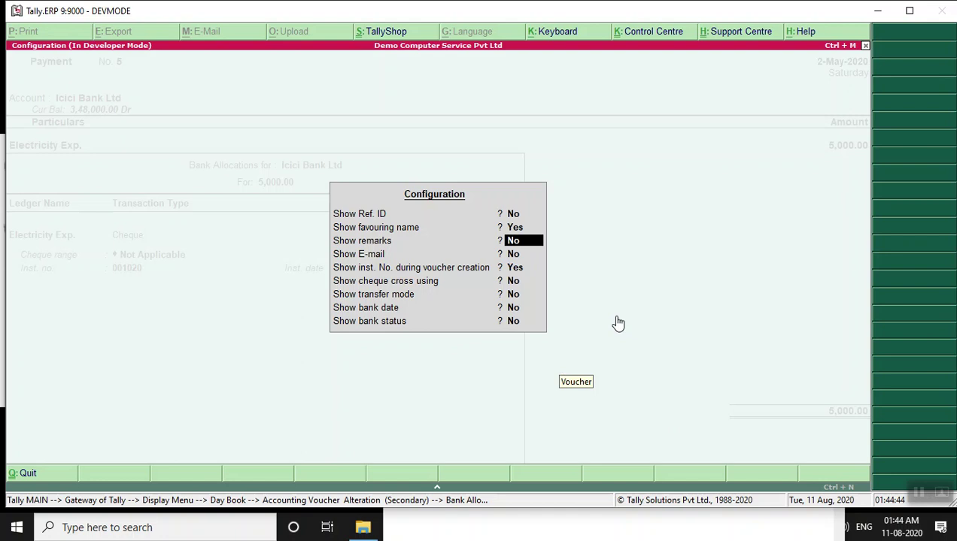
{"action": "key", "text": "ctrl+a"}
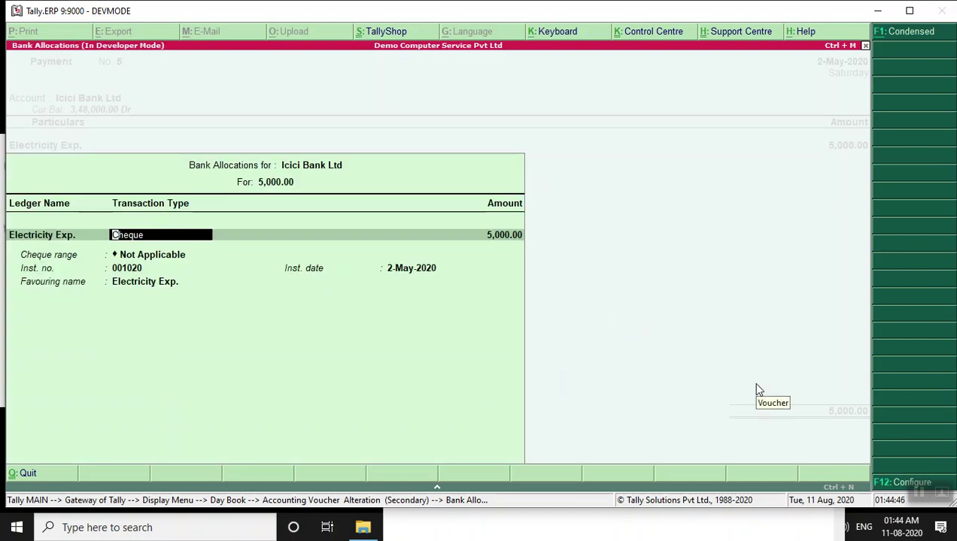
- Set the cheque's favouring name to Torrent Power Ltd in the Icici Bank Ltd allocation
{"action": "key", "text": "BackSpace"}
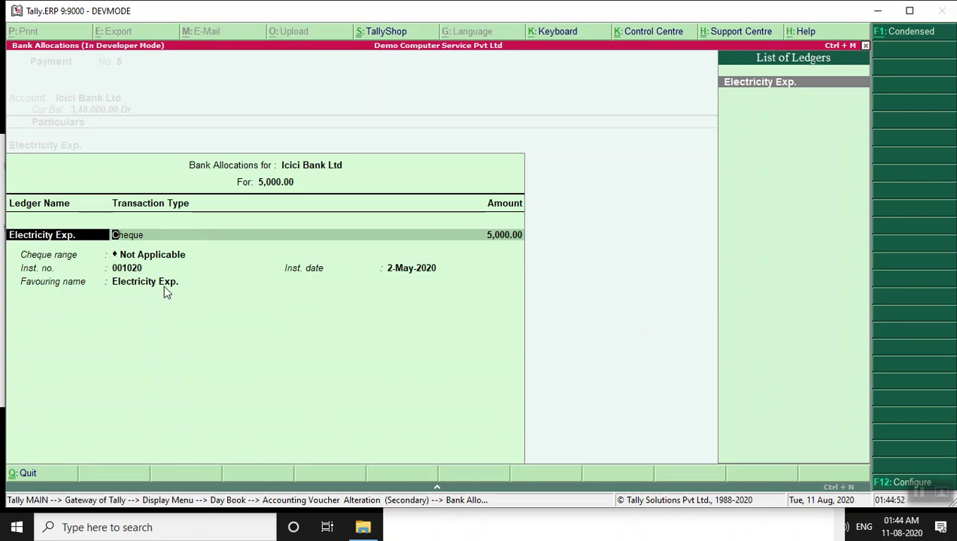
{"action": "key", "text": "Return"}
{"action": "key", "text": "Return"}
{"action": "key", "text": "Return"}
{"action": "key", "text": "Return"}
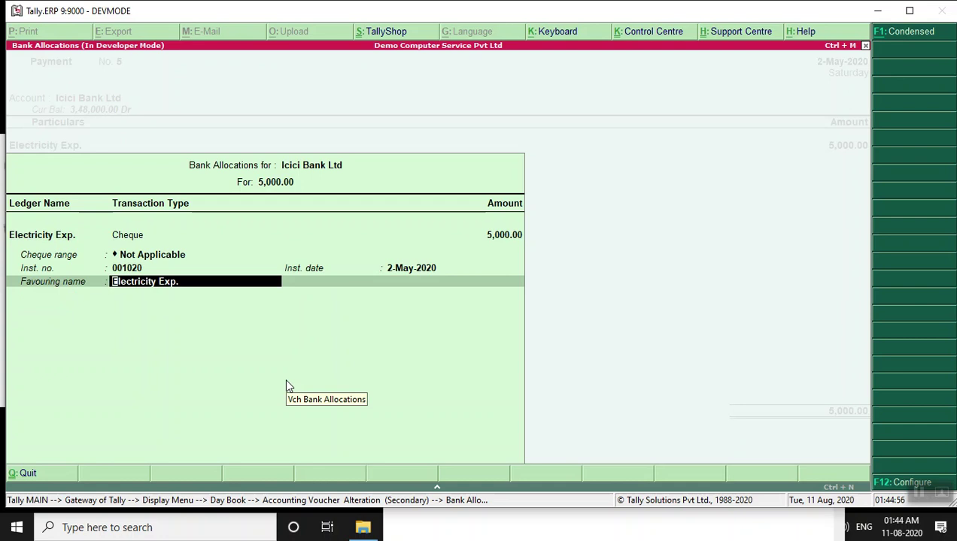
{"action": "key", "text": "BackSpace"}
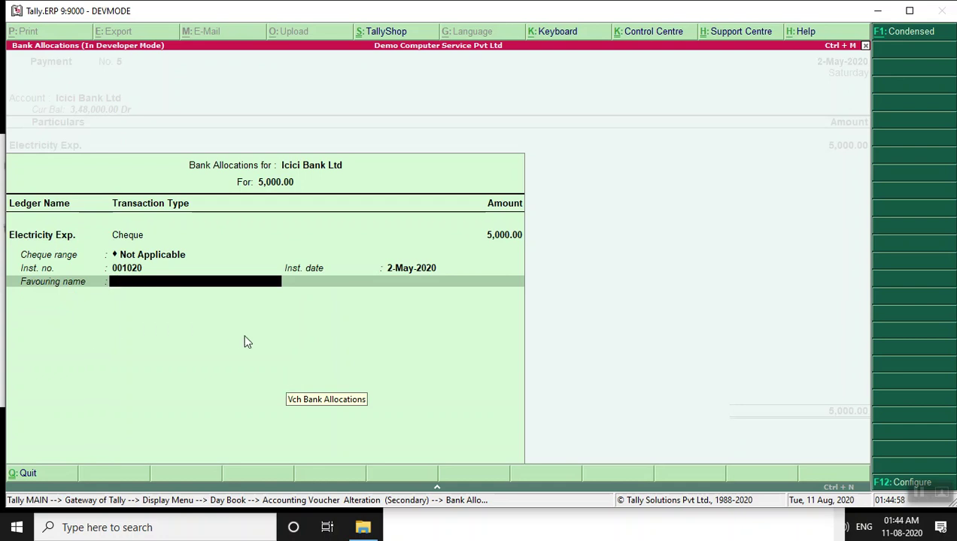
{"action": "type", "text": "Torrent Power Ltd."}
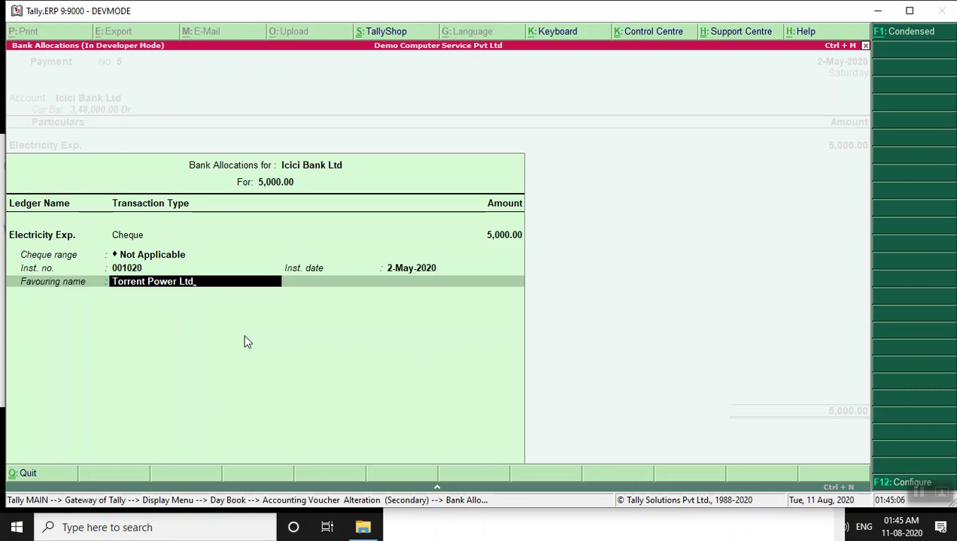
{"action": "key", "text": "Return"}
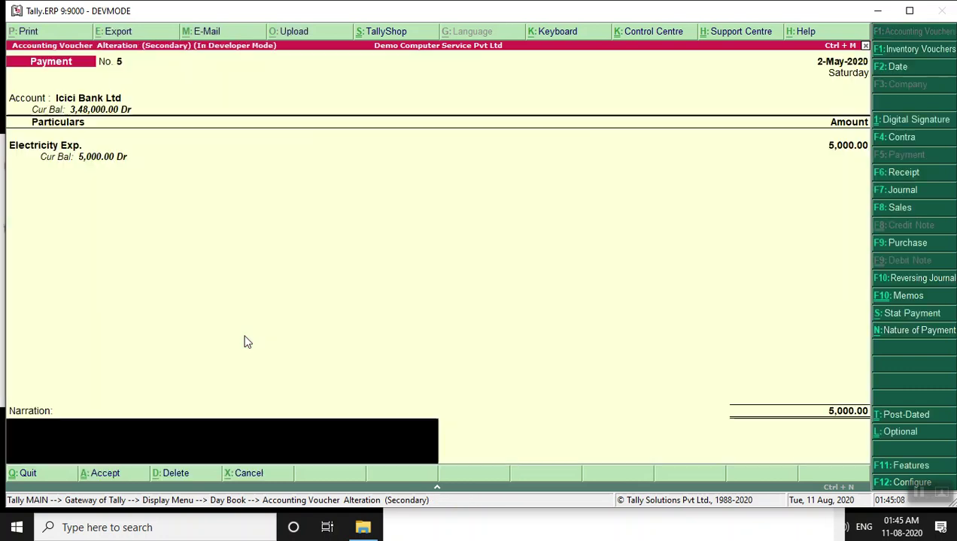
- Save the altered payment voucher and preview its cheque, then reopen the voucher
{"action": "key", "text": "Return"}
{"action": "key", "text": "Return"}
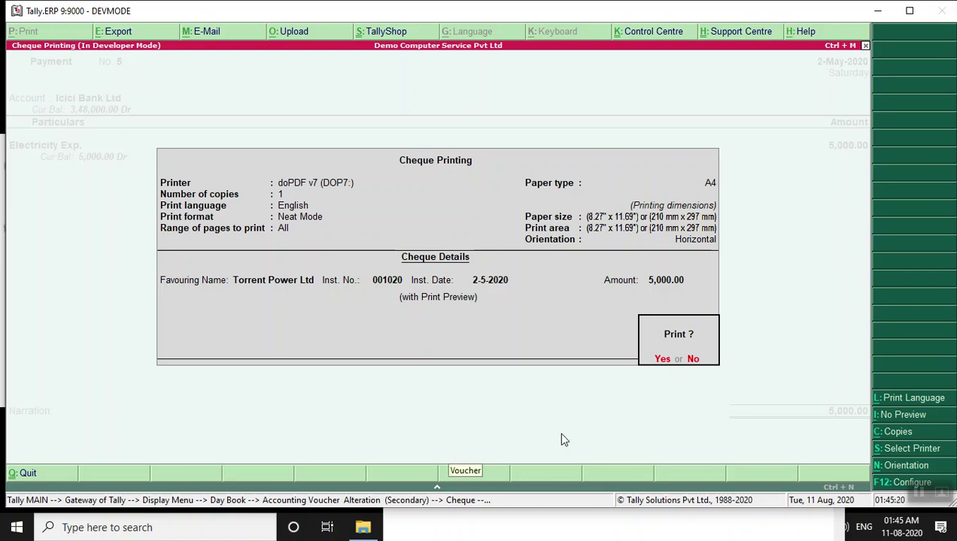
{"action": "key", "text": "Return"}
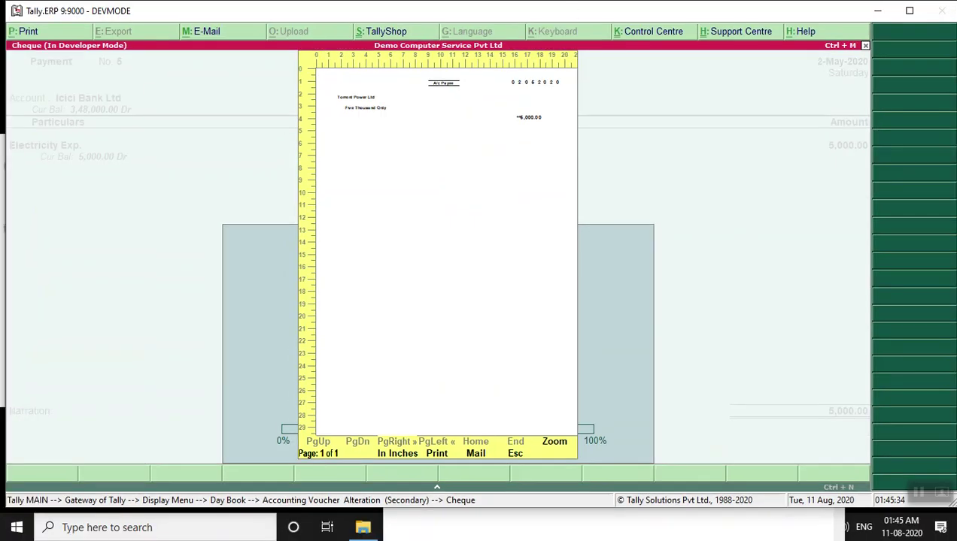
{"action": "key", "text": "Escape"}
{"action": "key", "text": "Return"}
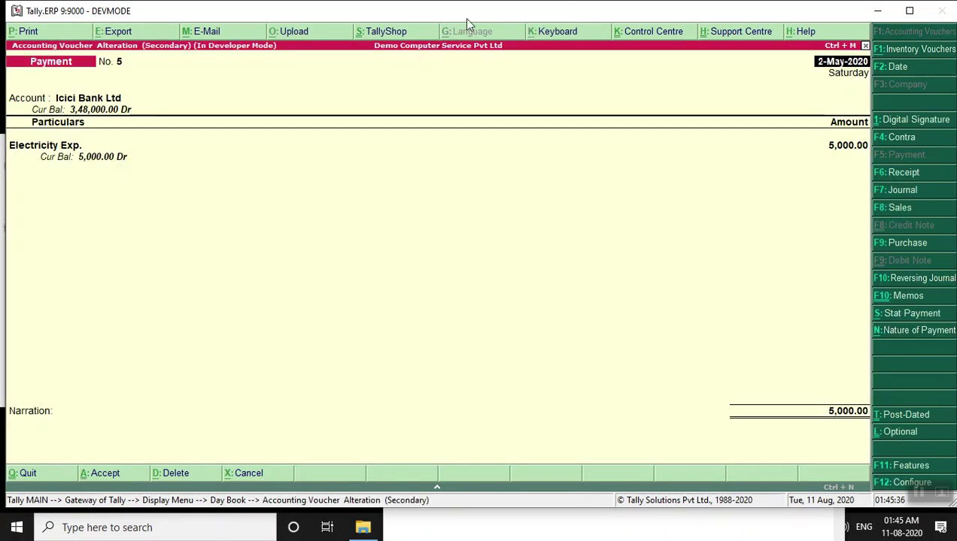
- Return to cheque printing for the voucher and set the orientation to Vertical - Centre, printing from Front
{"action": "left_click", "coordinate": [45, 38]}
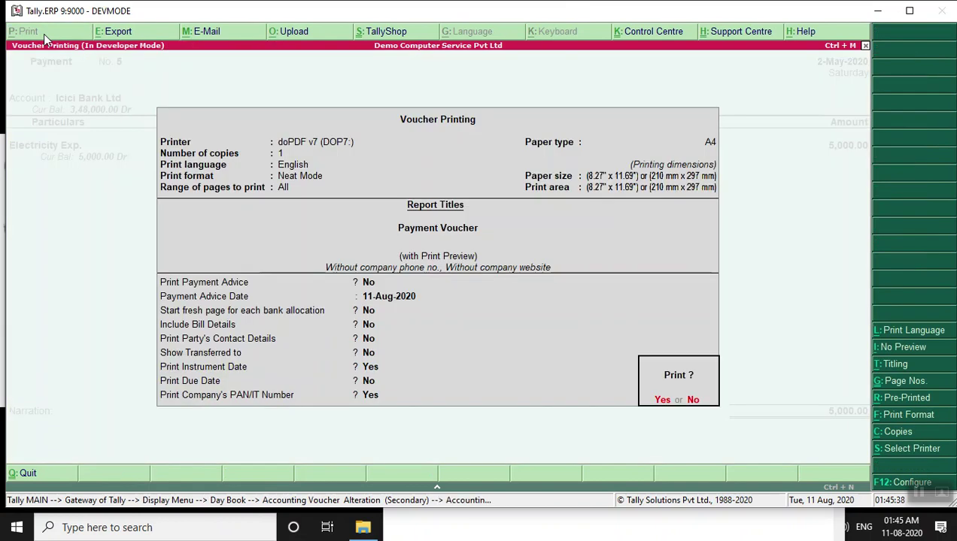
{"action": "key", "text": "BackSpace"}
{"action": "key", "text": "Return"}
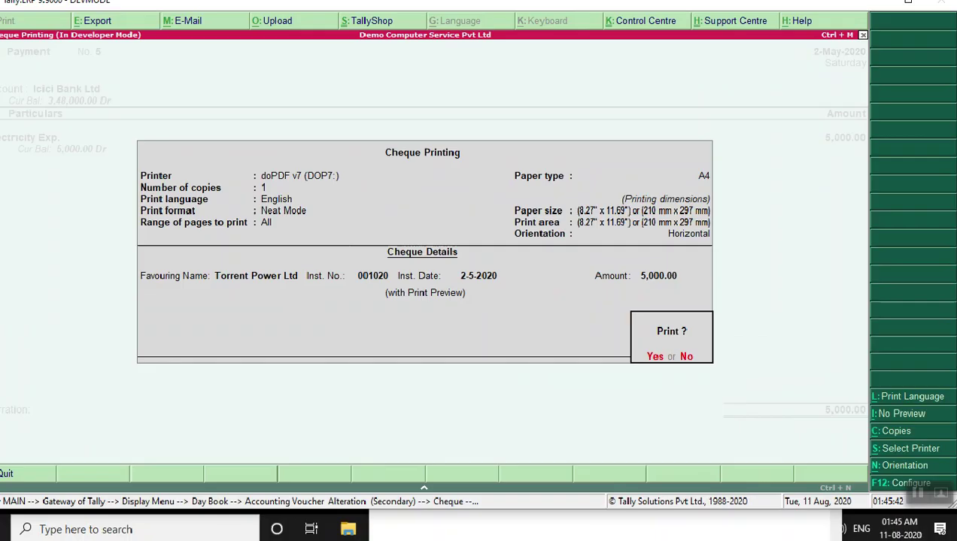
{"action": "left_click", "coordinate": [891, 467]}
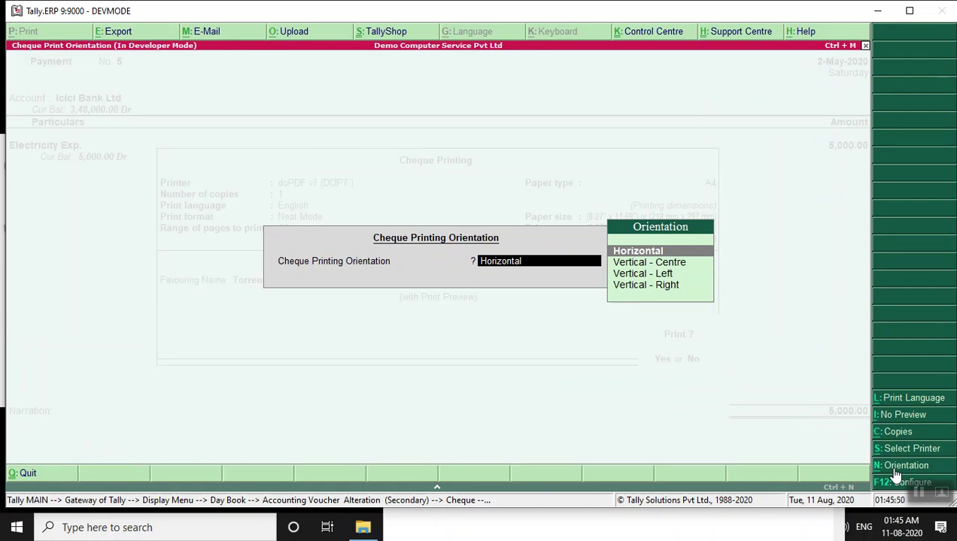
{"action": "key", "text": "Down"}
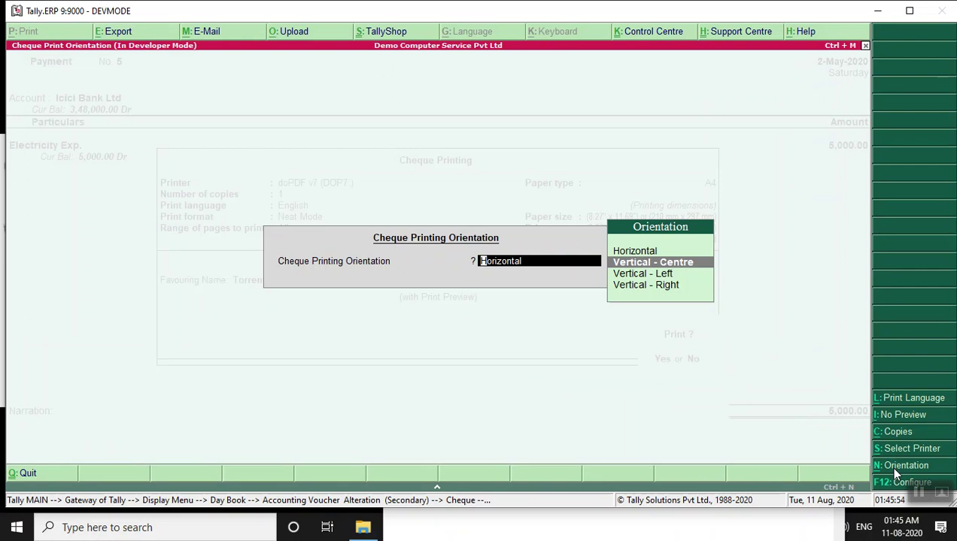
{"action": "key", "text": "Return"}
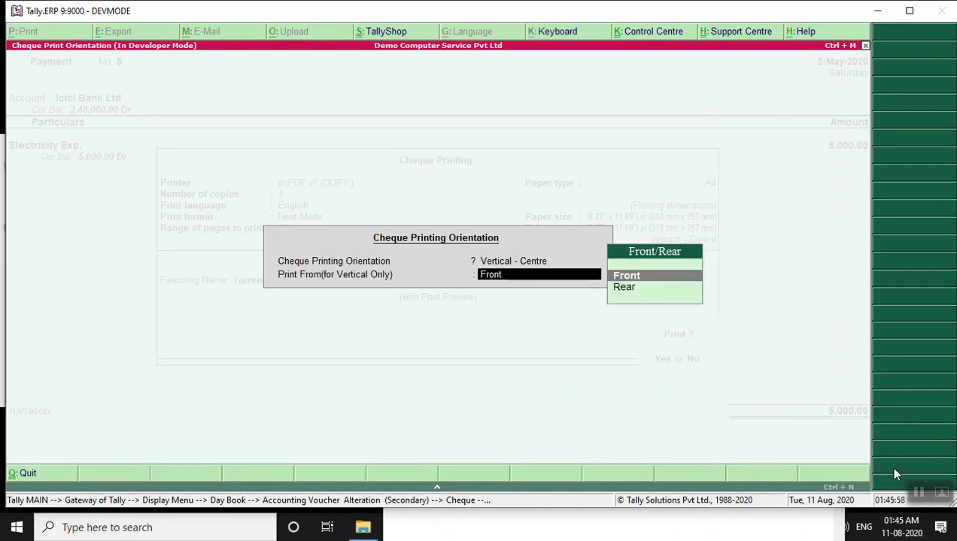
{"action": "key", "text": "Return"}
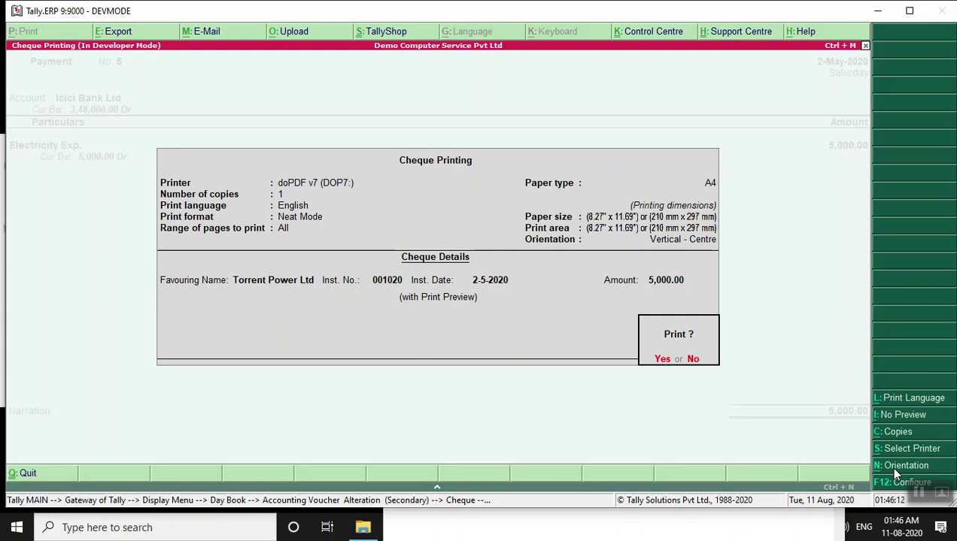
- Preview the vertically oriented cheque, enlarging it and returning to the full-page view
{"action": "key", "text": "Return"}
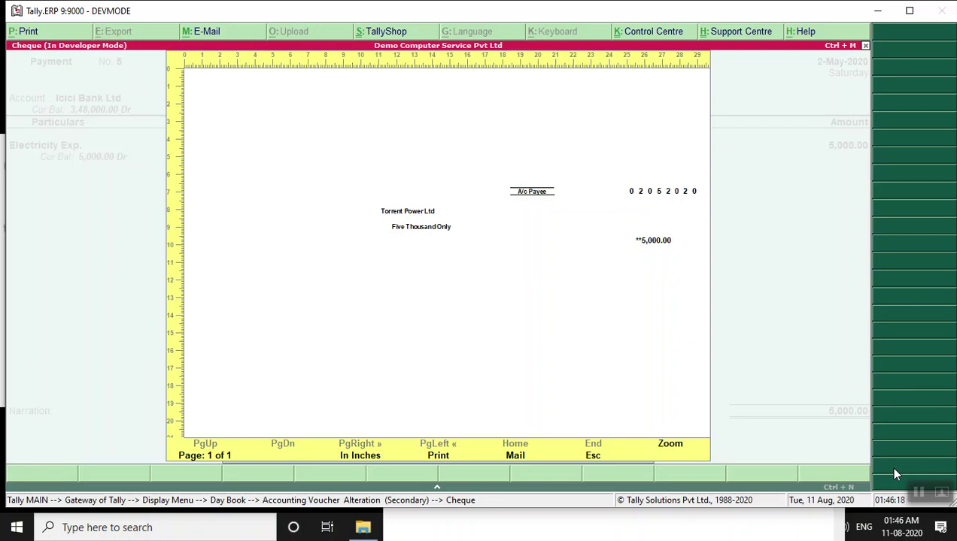
{"action": "key", "text": "alt+z"}
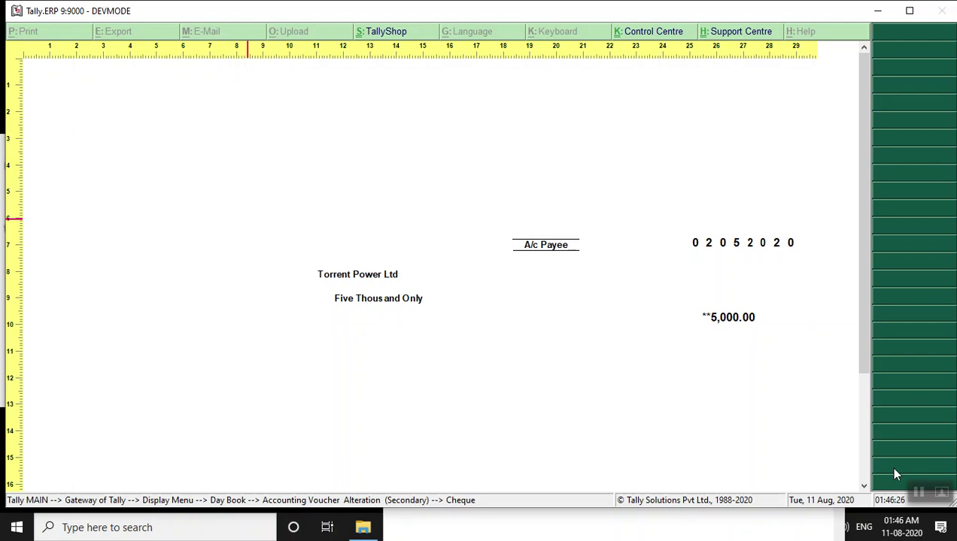
{"action": "key", "text": "alt+z"}
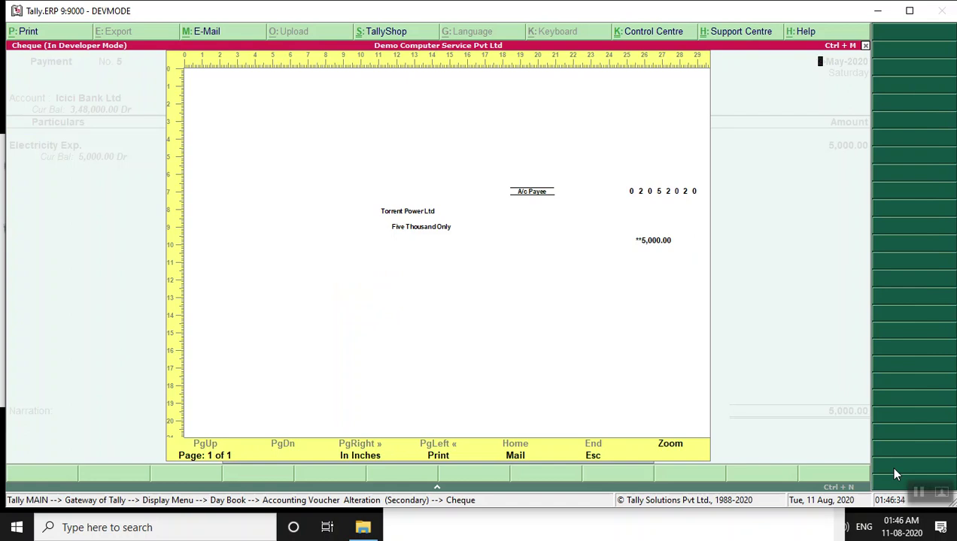
- Close the cheque preview, leave the payment voucher without saving, and return to the Gateway of Tally
{"action": "key", "text": "Escape"}
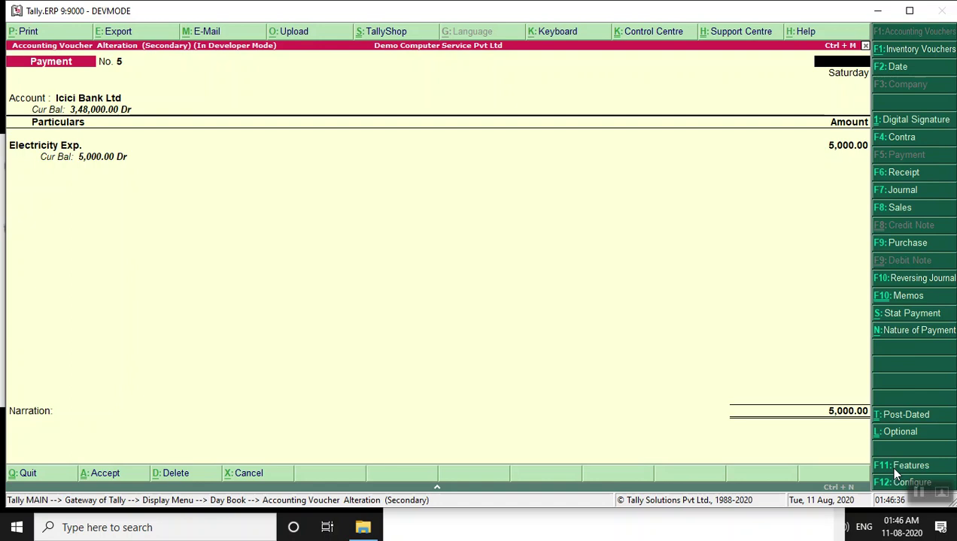
{"action": "key", "text": "Escape"}
{"action": "key", "text": "y"}
{"action": "key", "text": "Escape"}
{"action": "key", "text": "Escape"}
{"action": "key", "text": "Escape"}
{"action": "key", "text": "Escape"}
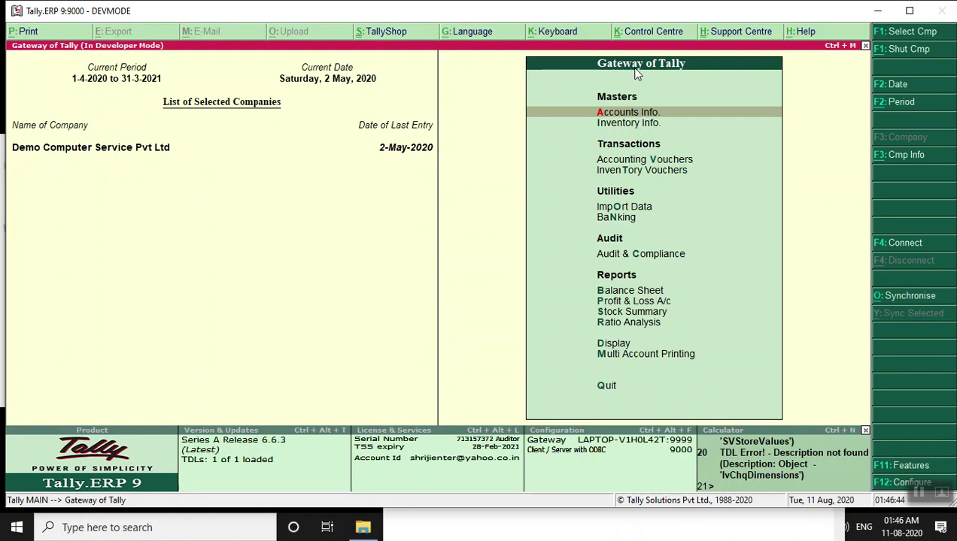
{"action": "left_click", "coordinate": [632, 293]}
{"action": "key", "text": "Escape"}
{"action": "key", "text": "Down"}
{"action": "key", "text": "Down"}
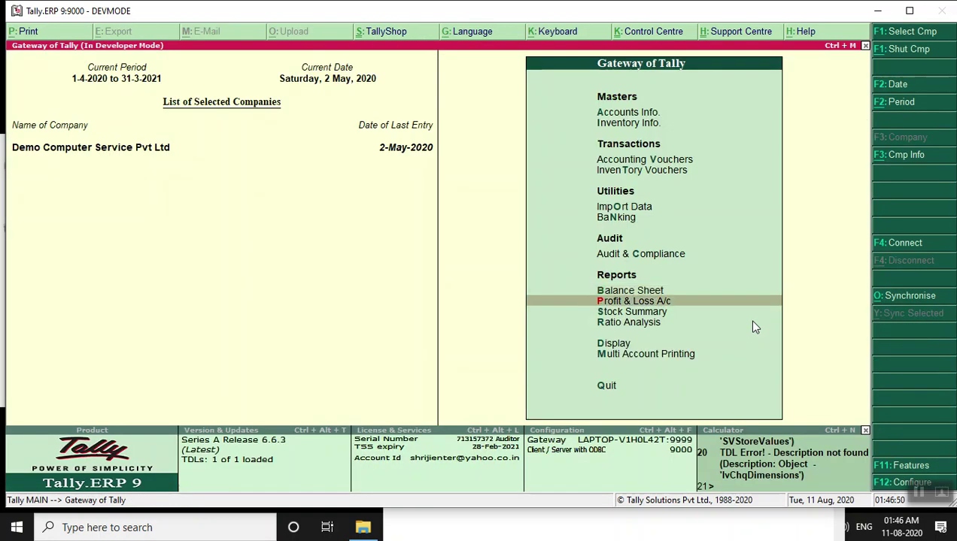
{"action": "key", "text": "Down"}
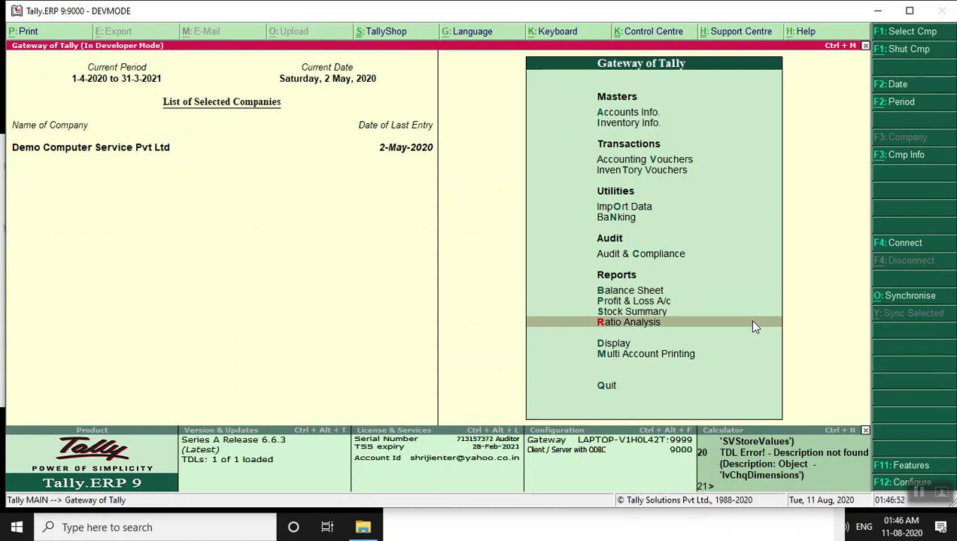
{"action": "key", "text": "Down"}
{"action": "key", "text": "Down"}
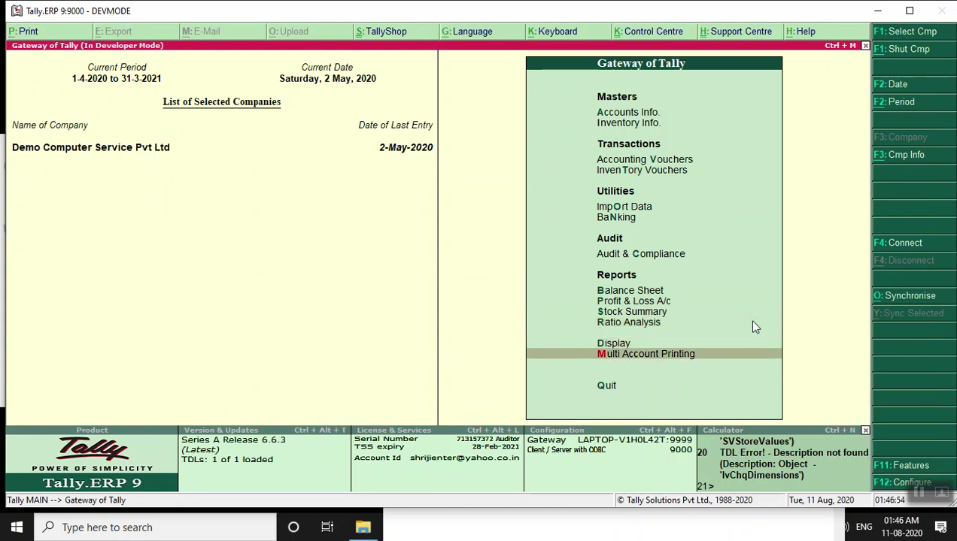
{"action": "key", "text": "Up"}
{"action": "key", "text": "Up"}
{"action": "key", "text": "Up"}
{"action": "key", "text": "Up"}
{"action": "key", "text": "Up"}
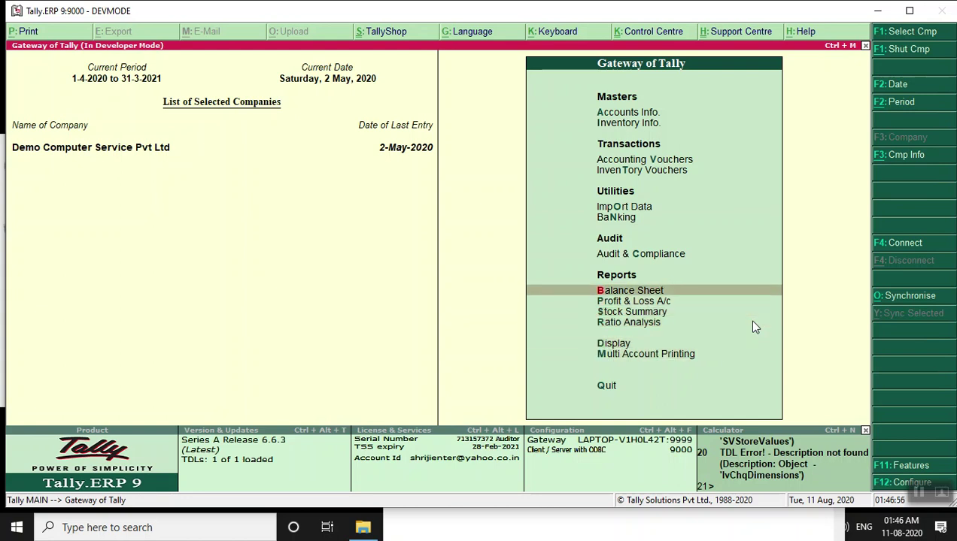
- Open the Balance Sheet and examine the groups under Current Assets down to Bank Accounts
{"action": "key", "text": "Return"}
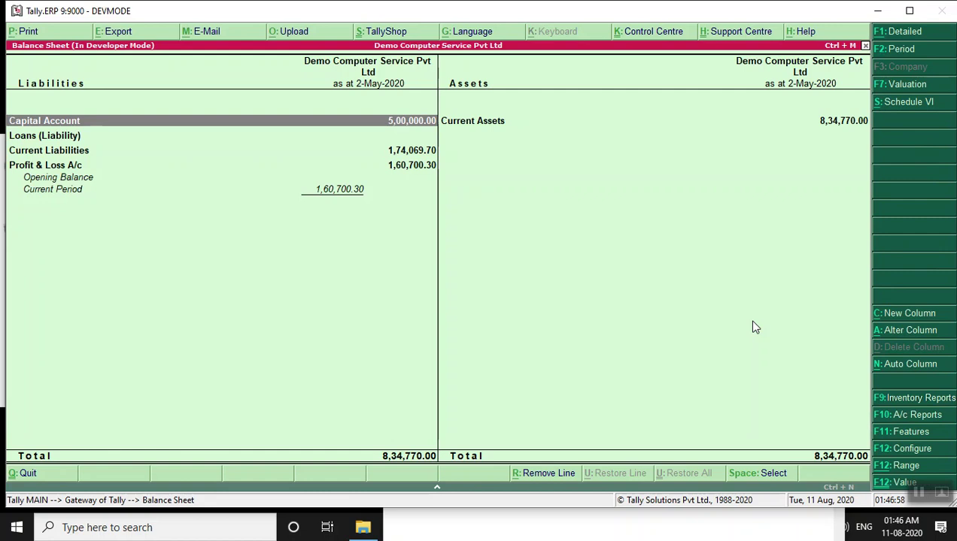
{"action": "key", "text": "Right"}
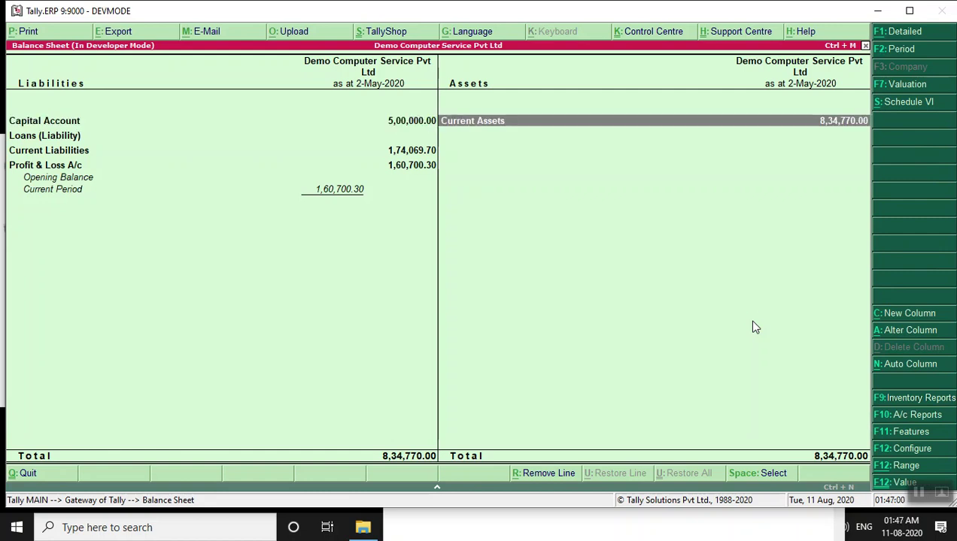
{"action": "key", "text": "Return"}
{"action": "key", "text": "Down"}
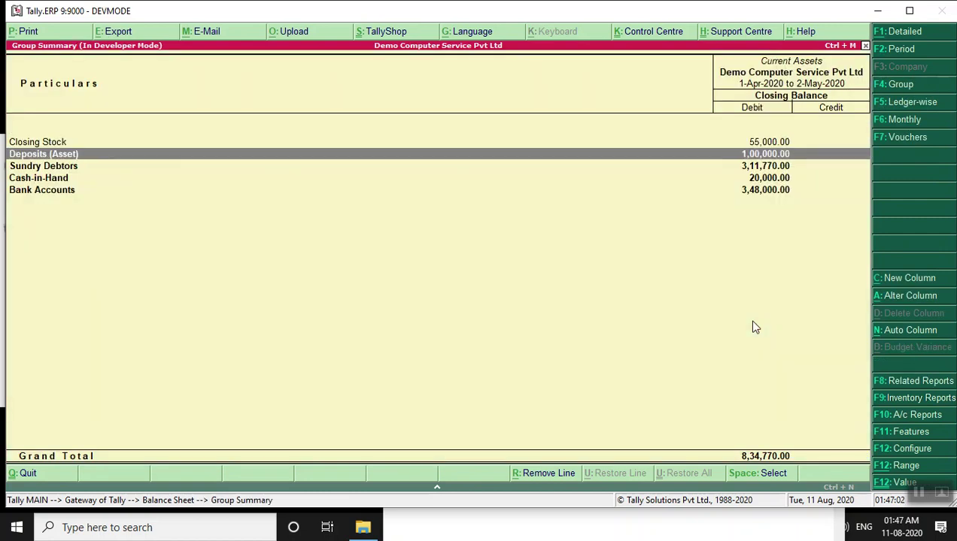
{"action": "key", "text": "Down"}
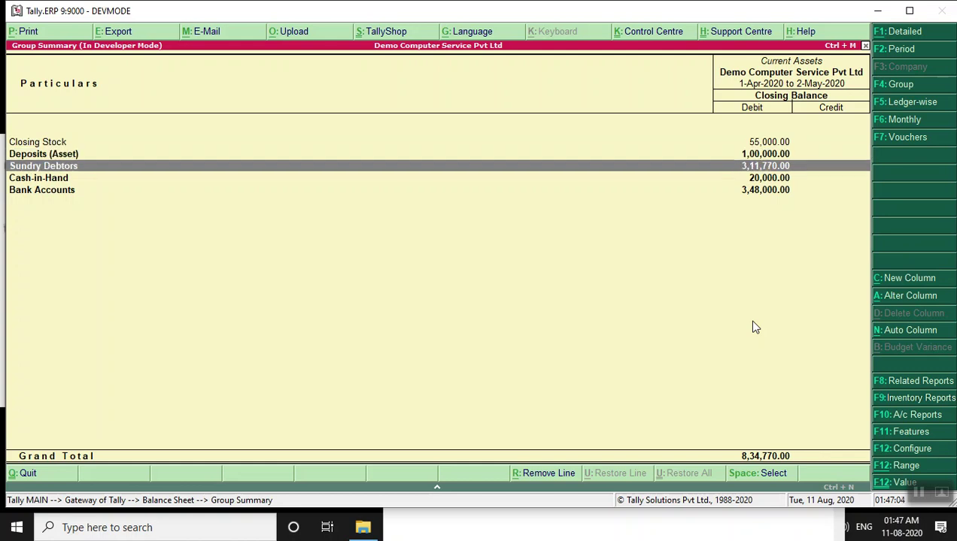
{"action": "key", "text": "Down"}
{"action": "key", "text": "Down"}
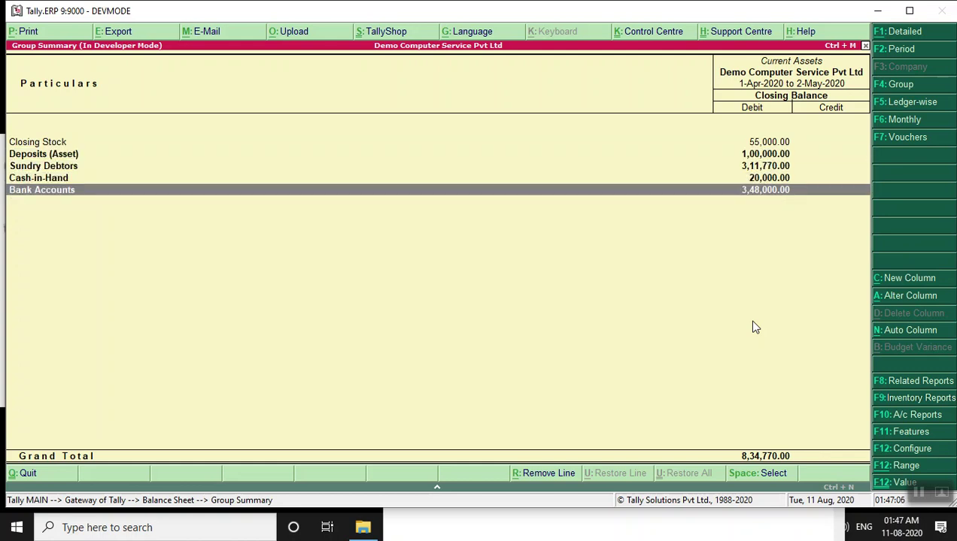
{"action": "key", "text": "Escape"}
- Look over the Balance Sheet's liabilities and examine the Current Liabilities group summary
{"action": "key", "text": "Left"}
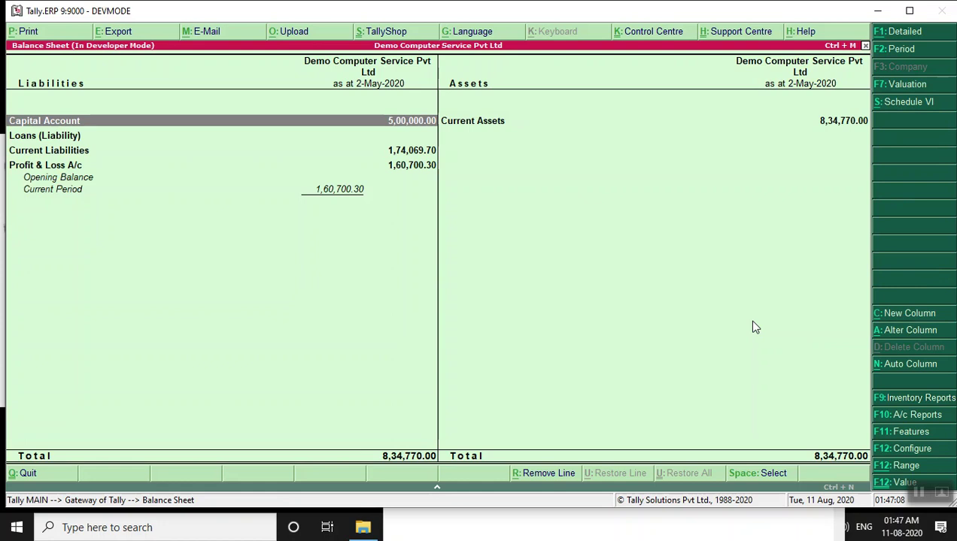
{"action": "key", "text": "Down"}
{"action": "key", "text": "Down"}
{"action": "key", "text": "Down"}
{"action": "key", "text": "Up"}
{"action": "key", "text": "Up"}
{"action": "key", "text": "Up"}
{"action": "key", "text": "Down"}
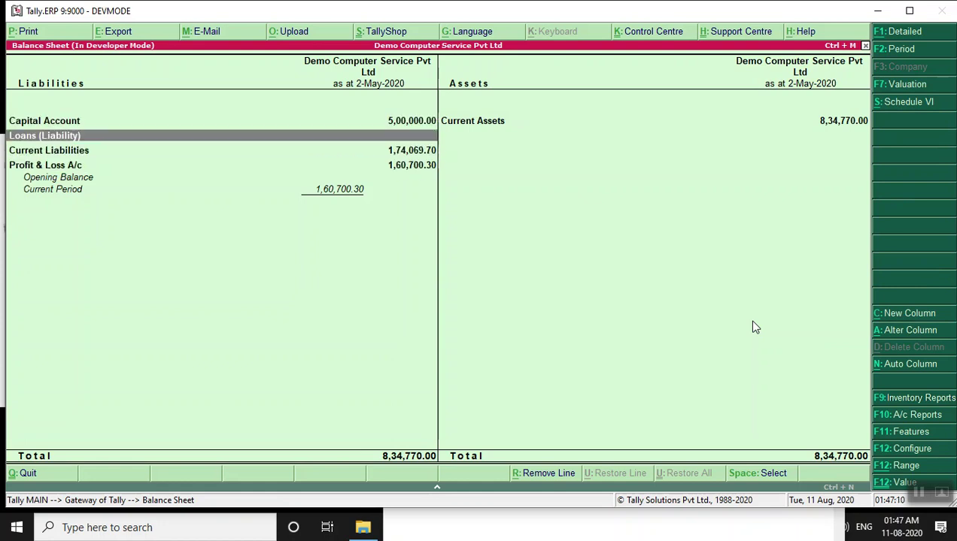
{"action": "key", "text": "Down"}
{"action": "key", "text": "Return"}
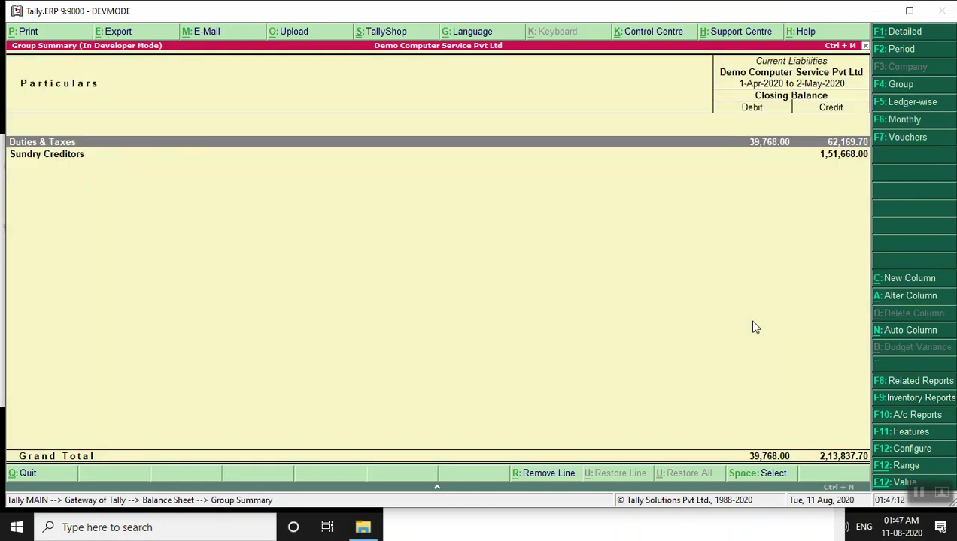
{"action": "key", "text": "Down"}
{"action": "key", "text": "Escape"}
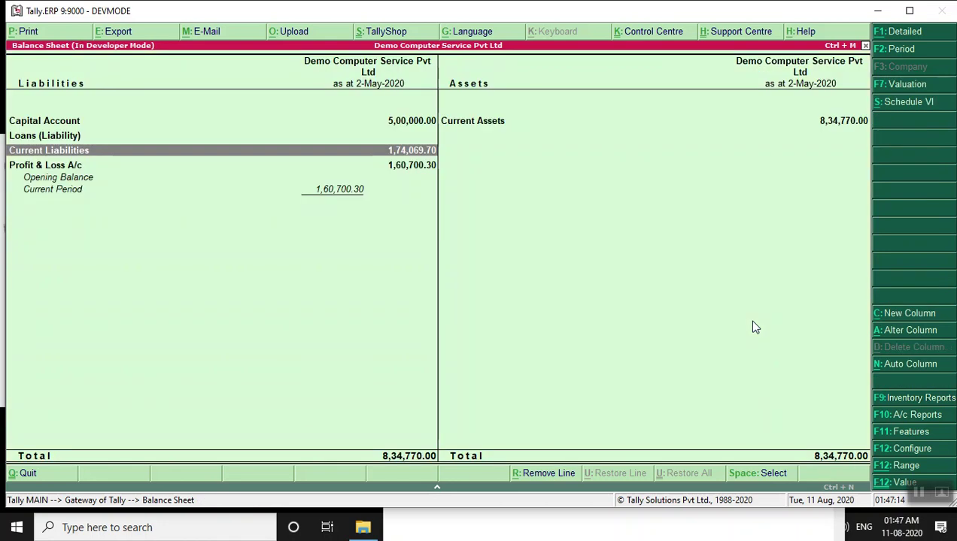
- Compare the liabilities and assets sides of the Balance Sheet, check the Profit & Loss A/c line, and close the report
{"action": "key", "text": "Down"}
{"action": "key", "text": "Up"}
{"action": "key", "text": "Up"}
{"action": "key", "text": "Up"}
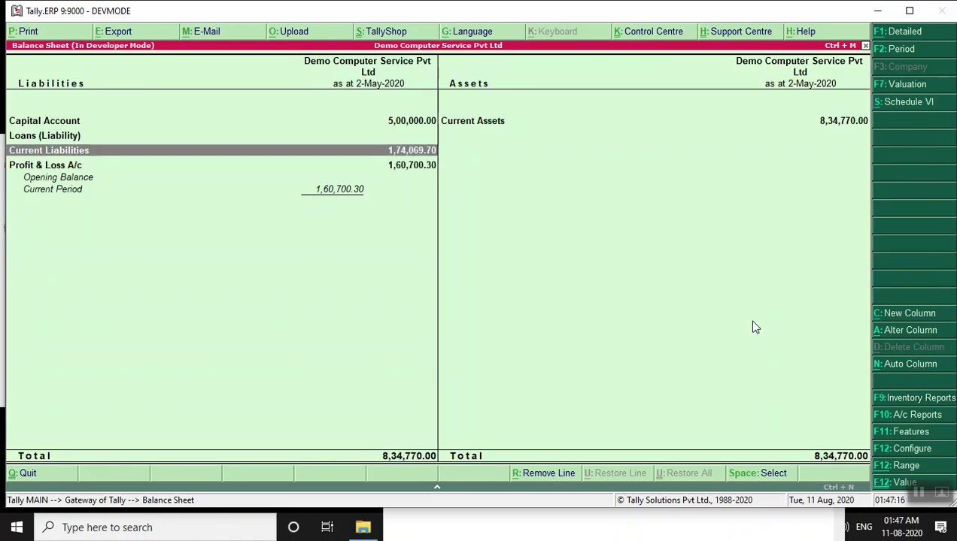
{"action": "key", "text": "Right"}
{"action": "key", "text": "Left"}
{"action": "key", "text": "Down"}
{"action": "key", "text": "Down"}
{"action": "key", "text": "Down"}
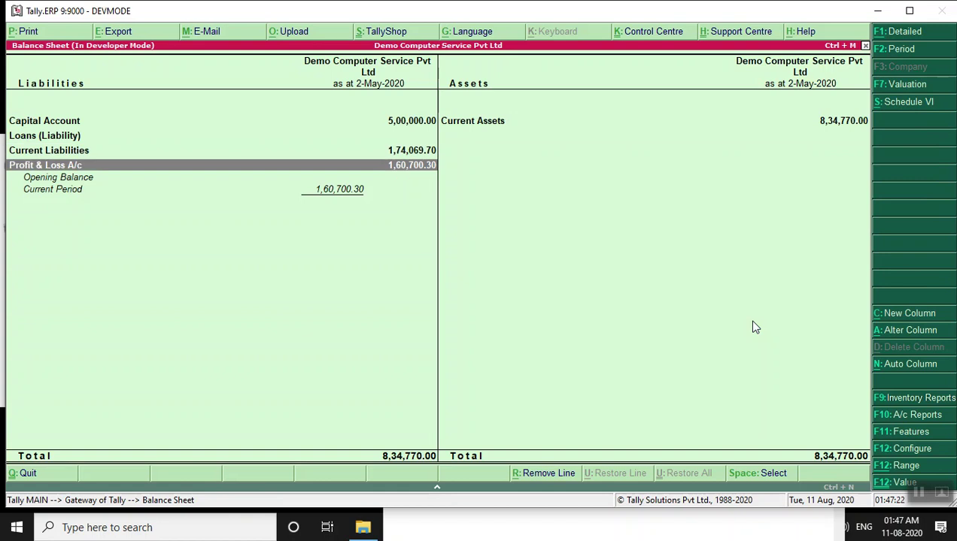
{"action": "key", "text": "Escape"}
- Open the Profit & Loss A/c and examine its purchases, gross profit and indirect expenses
{"action": "key", "text": "Down"}
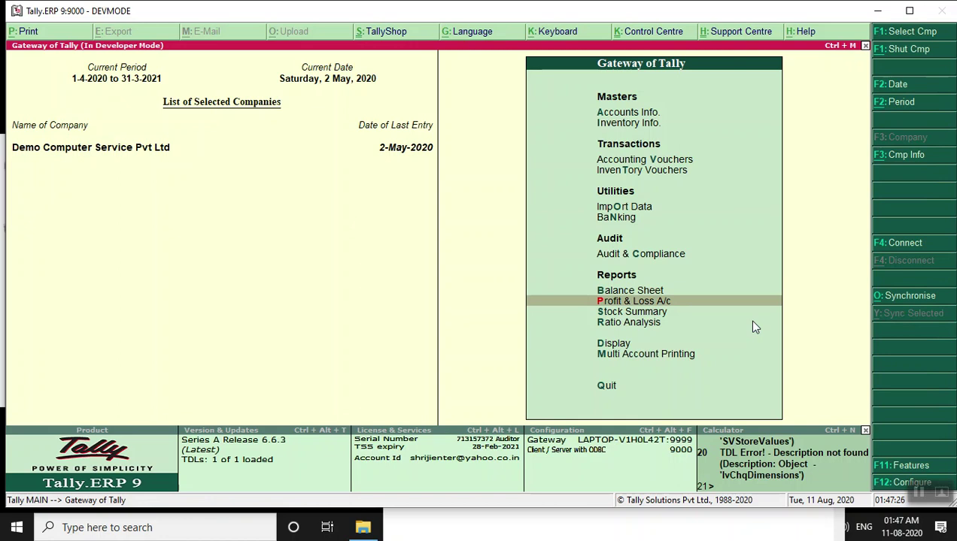
{"action": "key", "text": "Return"}
{"action": "key", "text": "Right"}
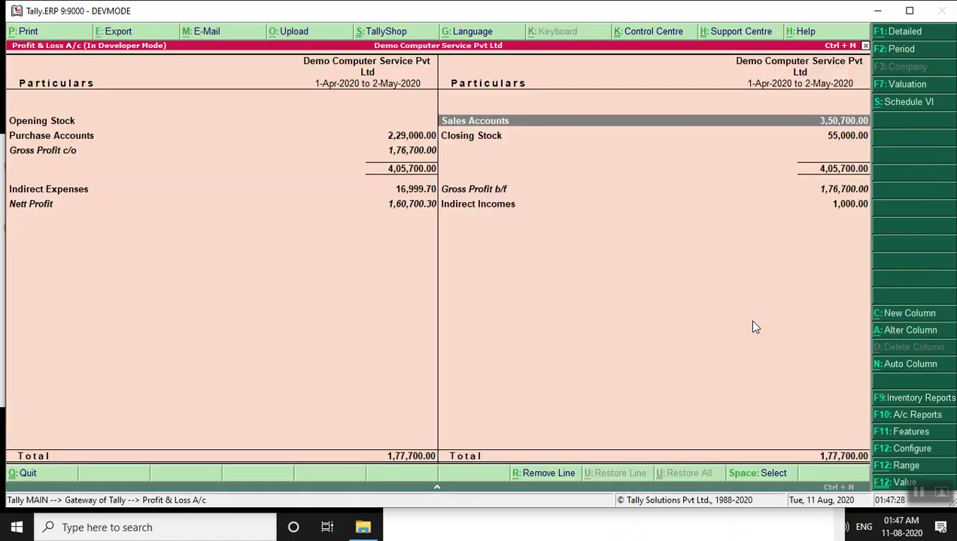
{"action": "key", "text": "Left"}
{"action": "key", "text": "Down"}
{"action": "key", "text": "Down"}
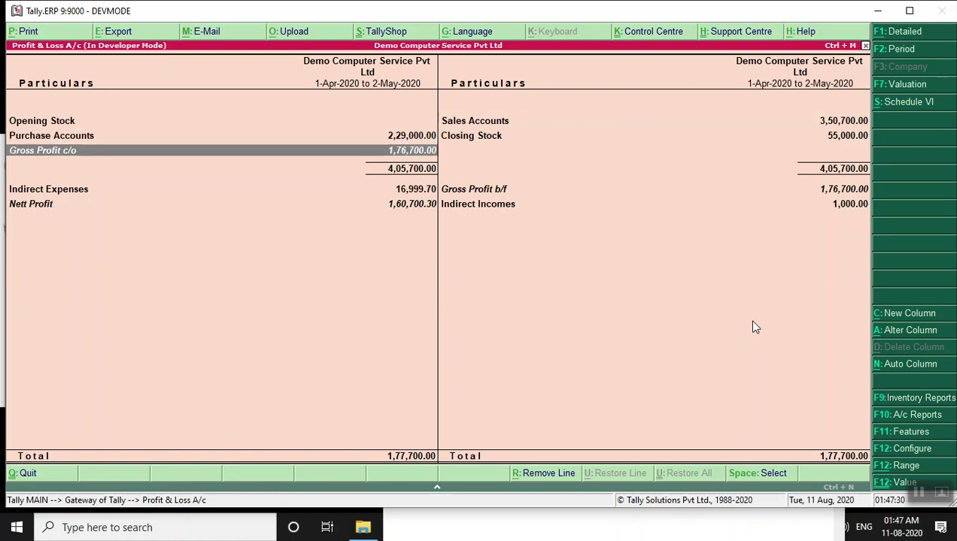
{"action": "key", "text": "Right"}
{"action": "key", "text": "Left"}
{"action": "key", "text": "Up"}
{"action": "key", "text": "Up"}
{"action": "key", "text": "Down"}
{"action": "key", "text": "Down"}
{"action": "key", "text": "Down"}
{"action": "key", "text": "Up"}
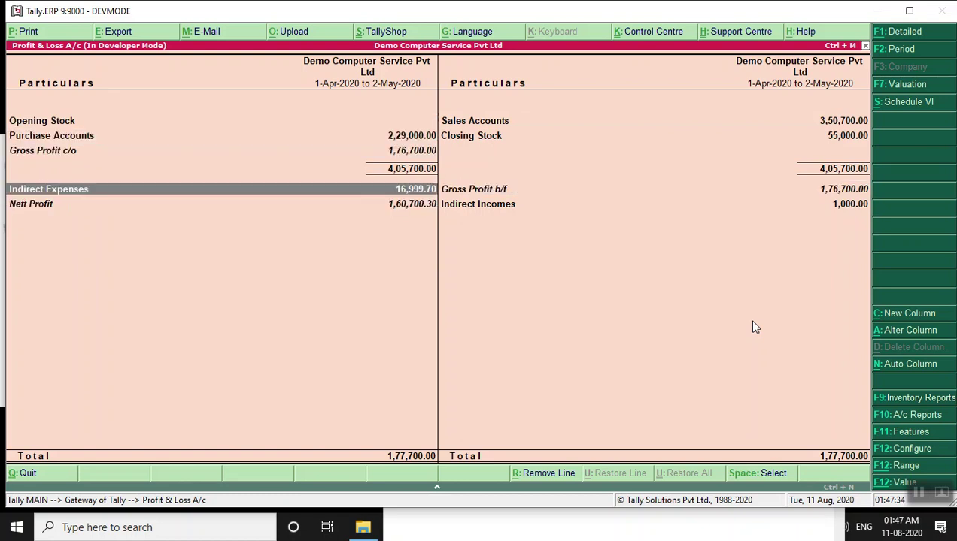
- Examine the income side of the Profit & Loss A/c and its Nett Profit line
{"action": "key", "text": "Up"}
{"action": "key", "text": "Up"}
{"action": "key", "text": "Right"}
{"action": "key", "text": "Down"}
{"action": "key", "text": "Down"}
{"action": "key", "text": "Up"}
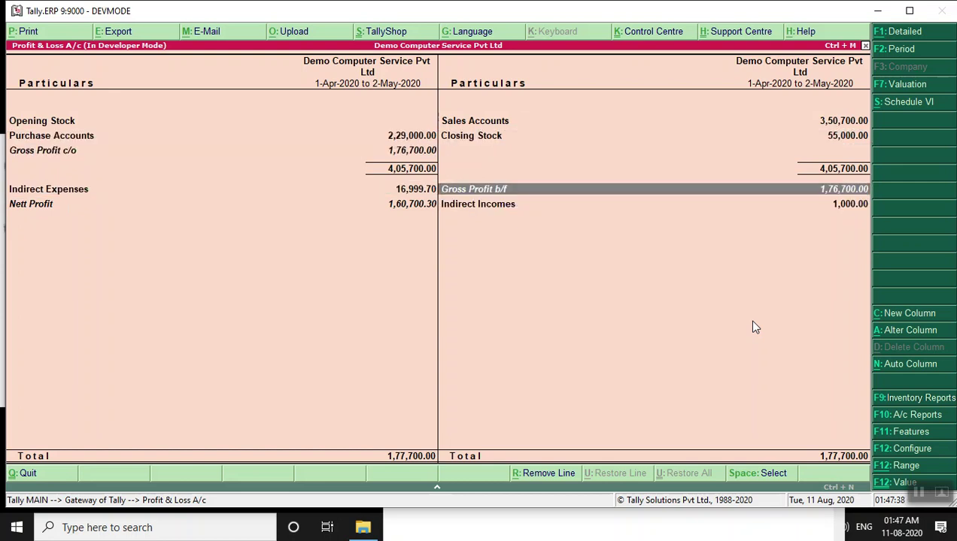
{"action": "key", "text": "Left"}
{"action": "key", "text": "Down"}
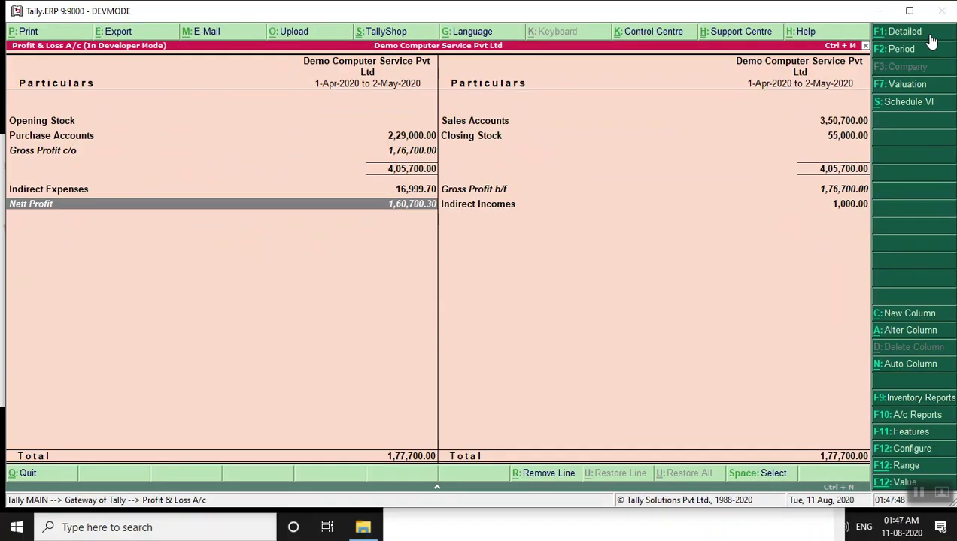
- Show the Profit & Loss A/c in detailed format, preview its printout, and close the report
{"action": "left_click", "coordinate": [929, 36]}
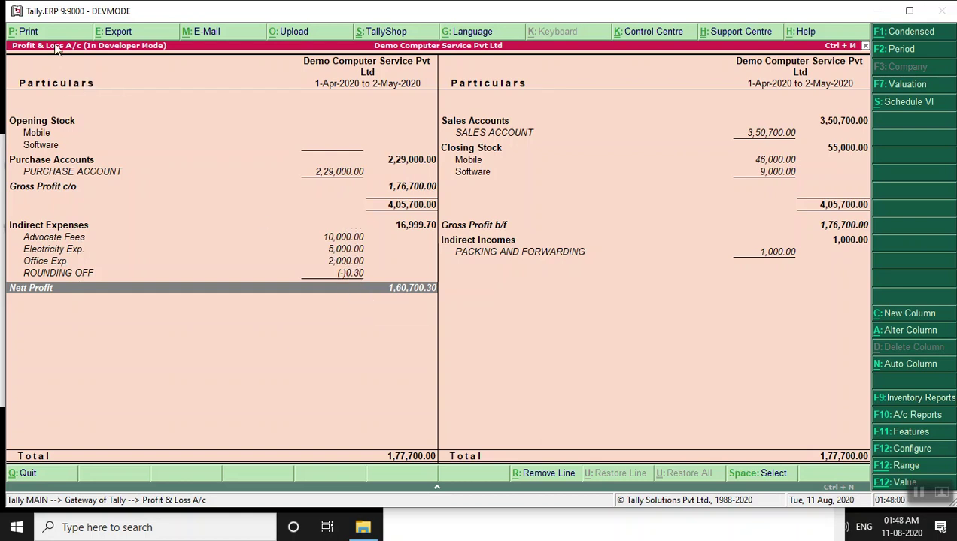
{"action": "left_click", "coordinate": [24, 31]}
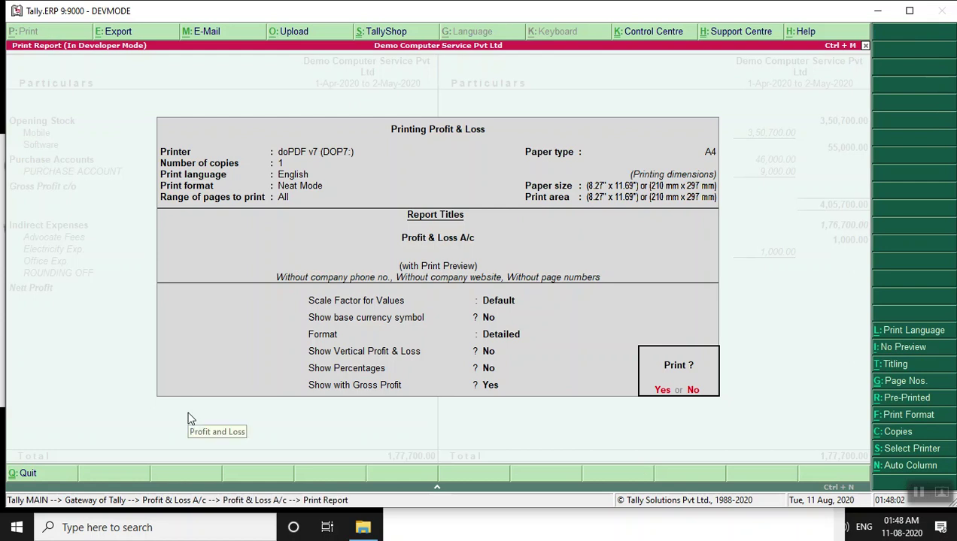
{"action": "key", "text": "Return"}
{"action": "key", "text": "Return"}
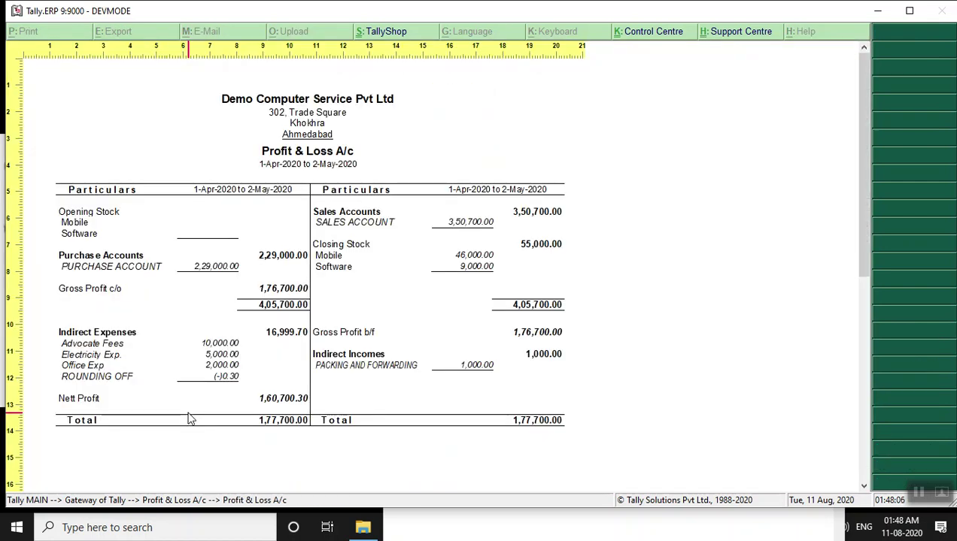
{"action": "key", "text": "Escape"}
{"action": "key", "text": "Escape"}
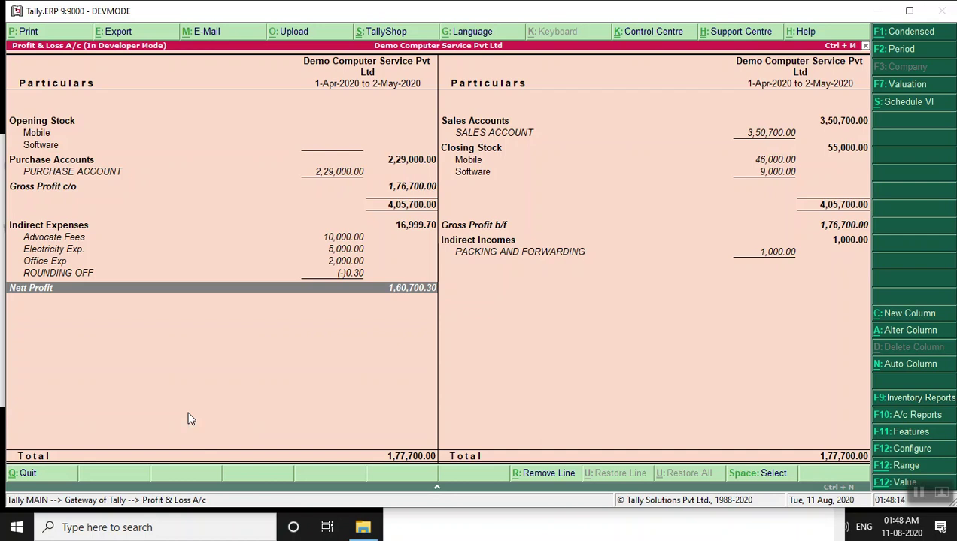
{"action": "key", "text": "Escape"}
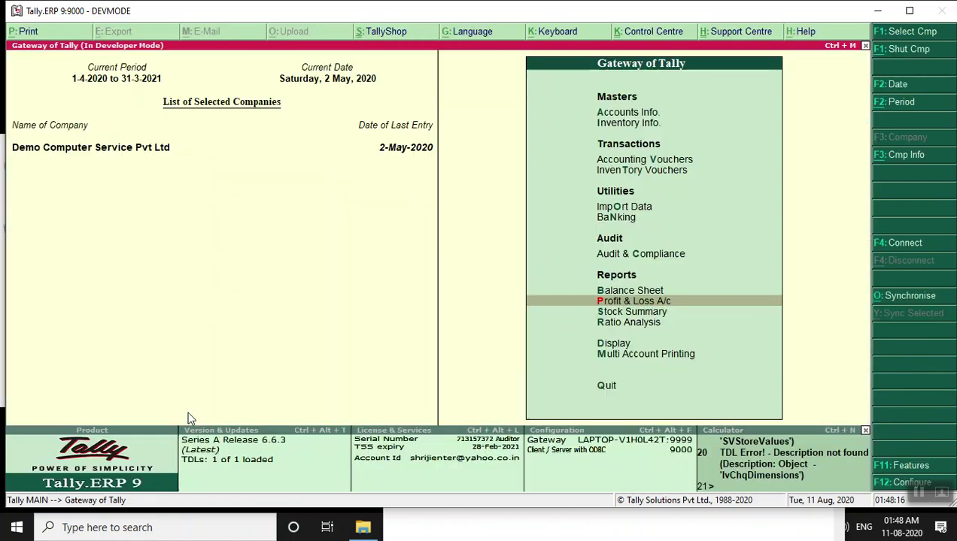
- Open Ratio Analysis and examine the working capital, cash, bank, sundry debtors and sundry creditors lines
{"action": "key", "text": "Down"}
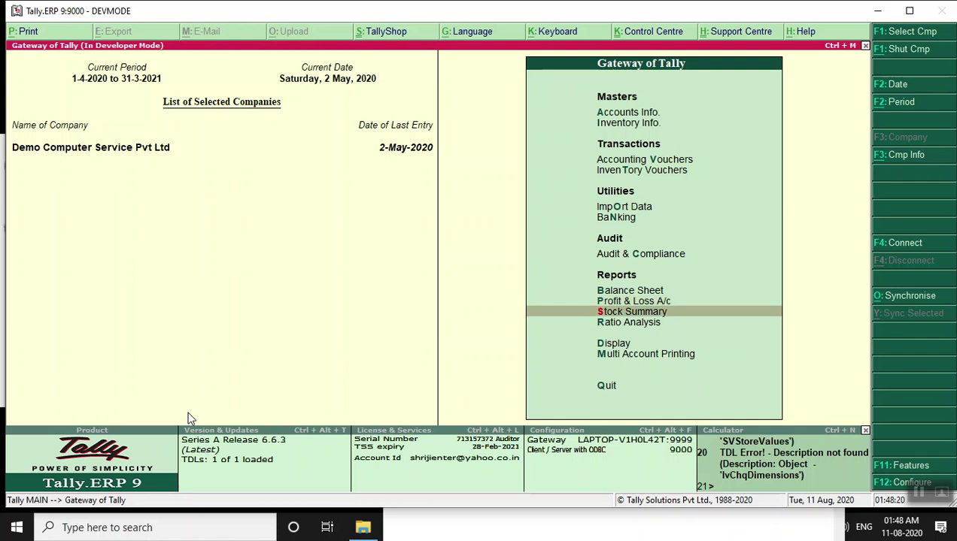
{"action": "key", "text": "Down"}
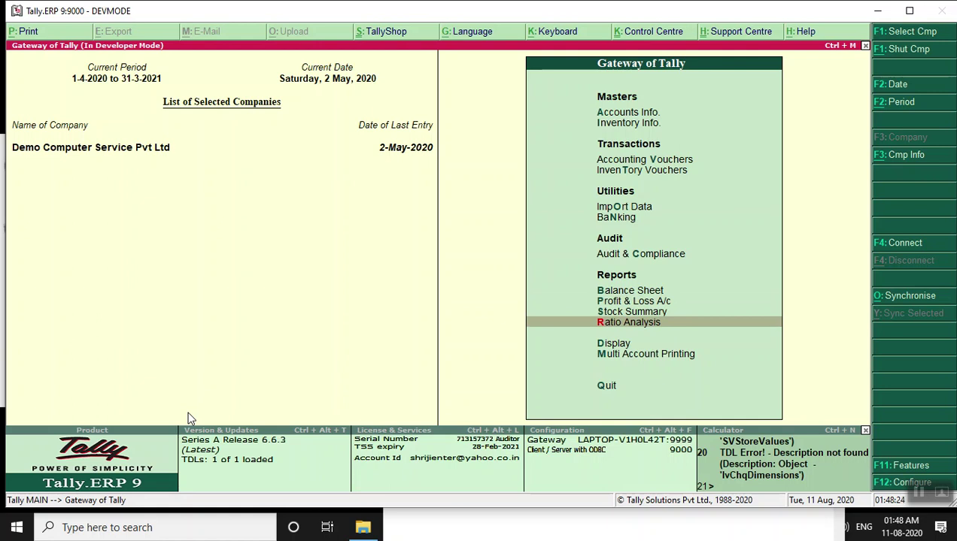
{"action": "key", "text": "Return"}
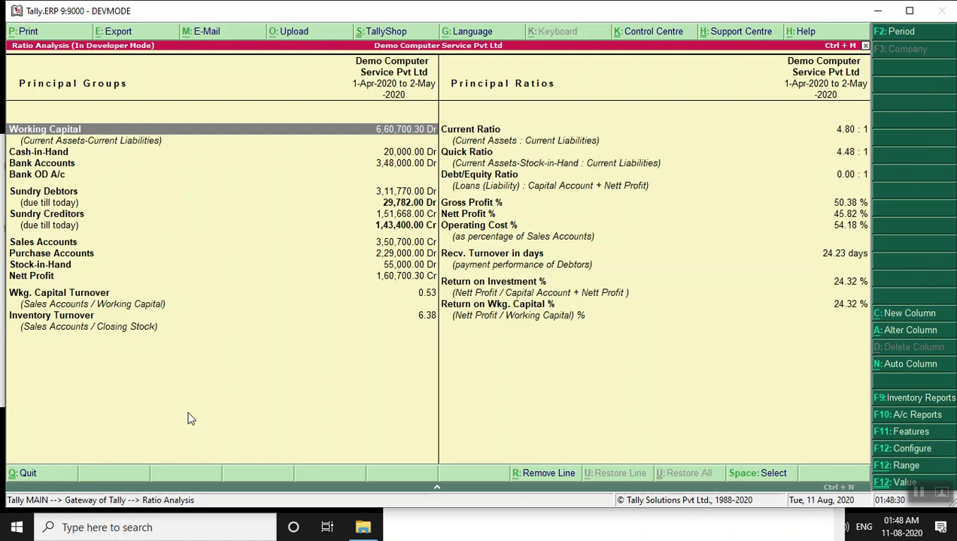
{"action": "key", "text": "Escape"}
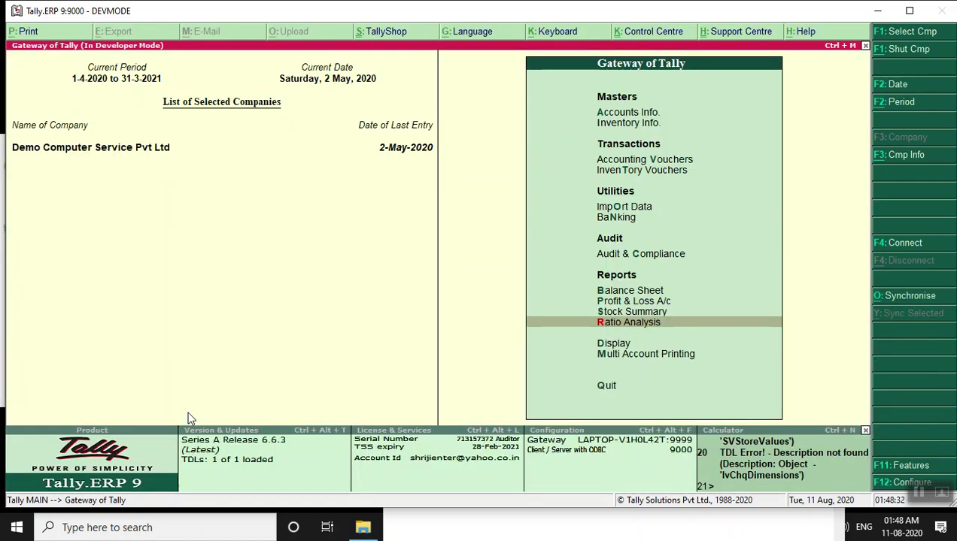
{"action": "key", "text": "Return"}
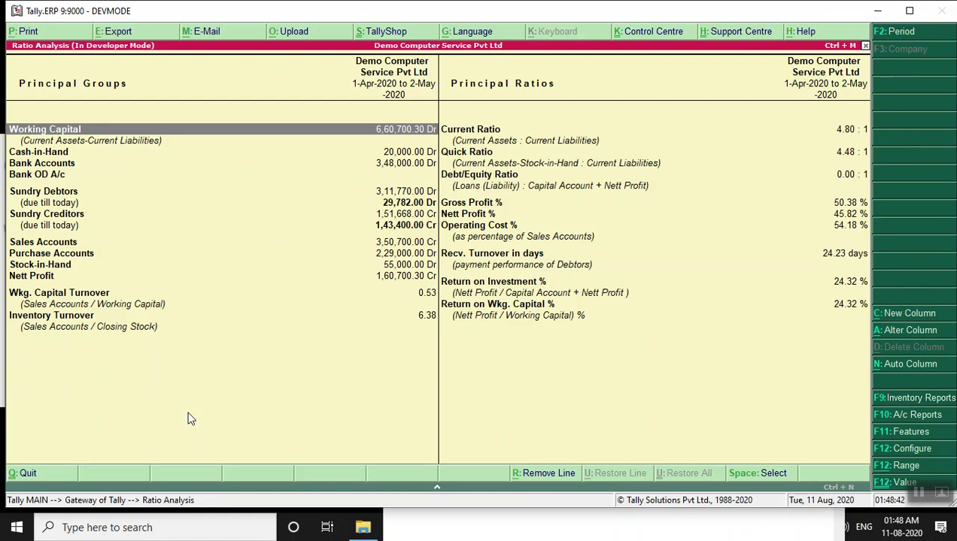
{"action": "key", "text": "Down"}
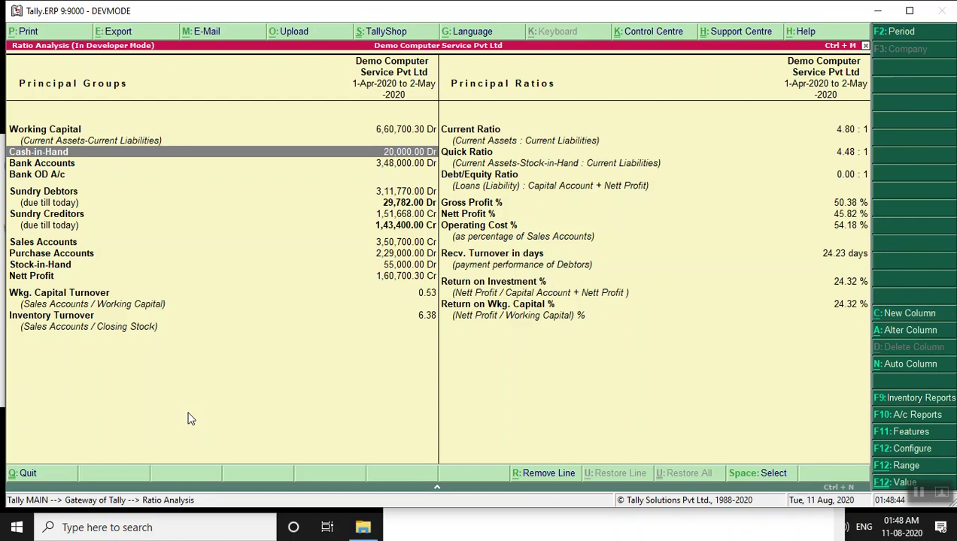
{"action": "key", "text": "Down"}
{"action": "key", "text": "Down"}
{"action": "key", "text": "Down"}
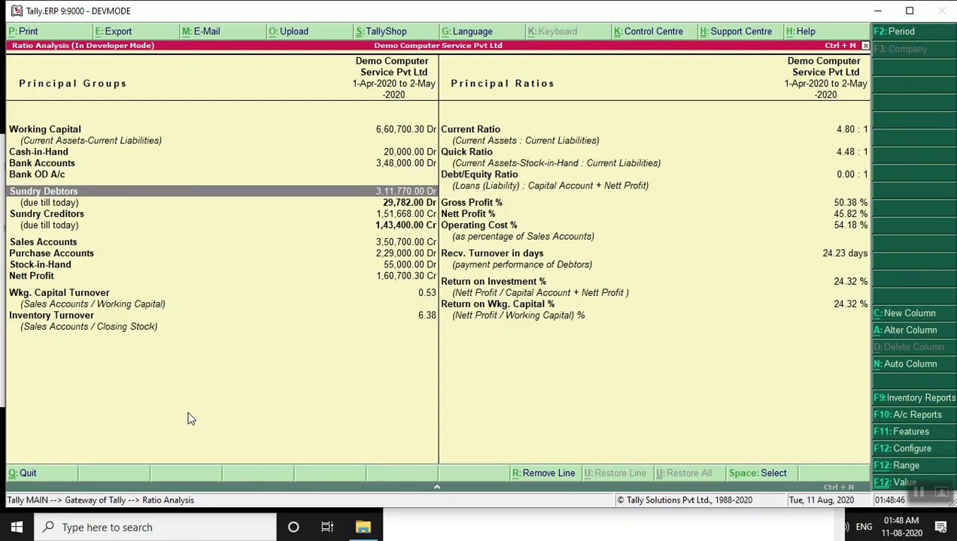
{"action": "key", "text": "Down"}
{"action": "key", "text": "Down"}
{"action": "key", "text": "Down"}
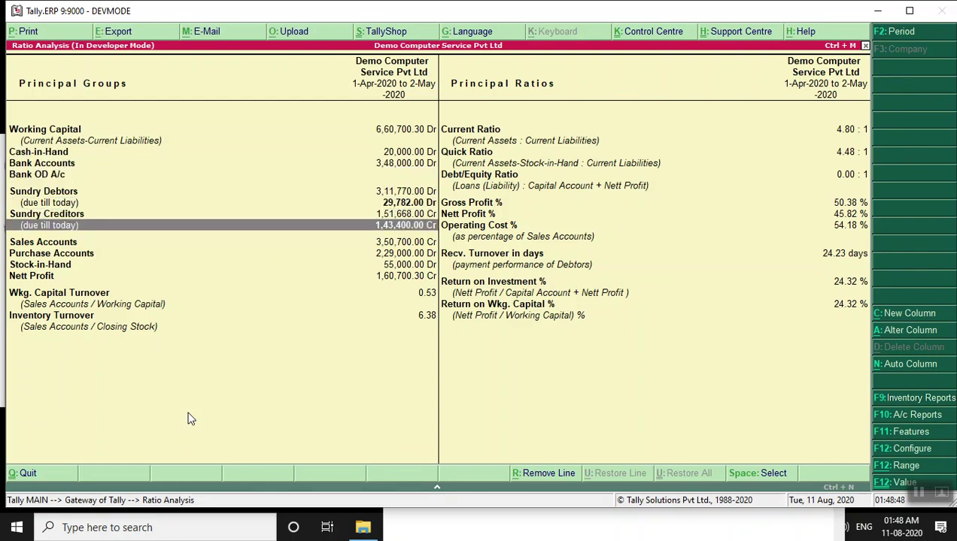
- Examine the sales, purchase, stock, Nett Profit and turnover lines under Principal Groups
{"action": "key", "text": "Down"}
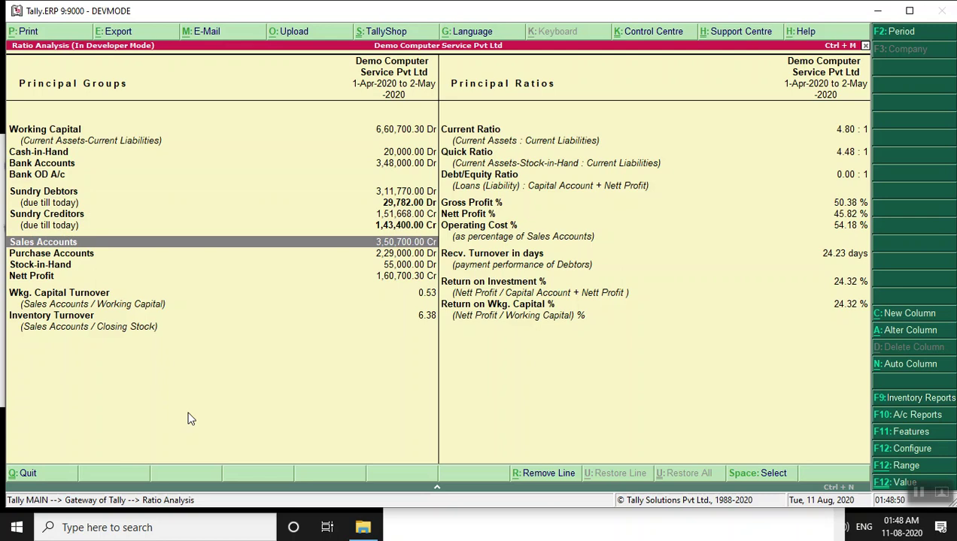
{"action": "key", "text": "Down"}
{"action": "key", "text": "Down"}
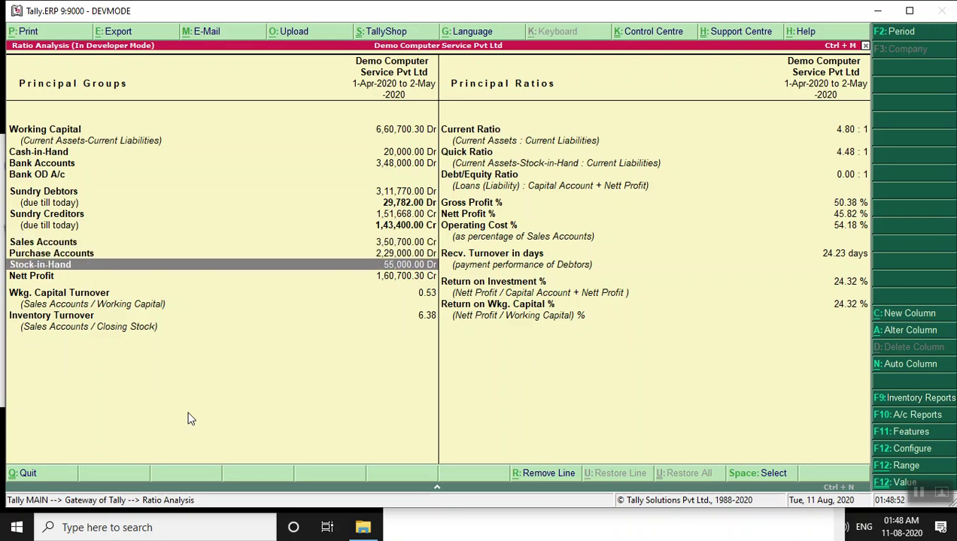
{"action": "key", "text": "Down"}
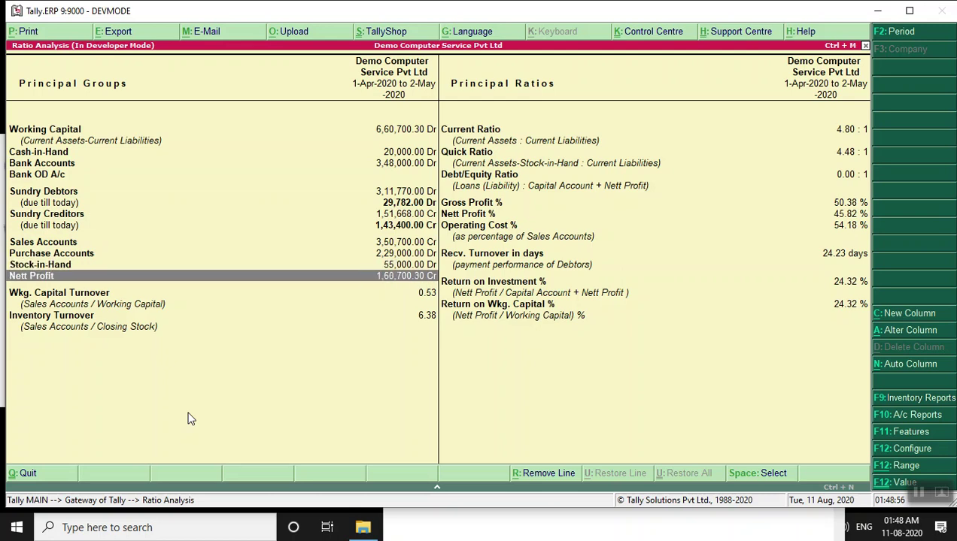
{"action": "key", "text": "Down"}
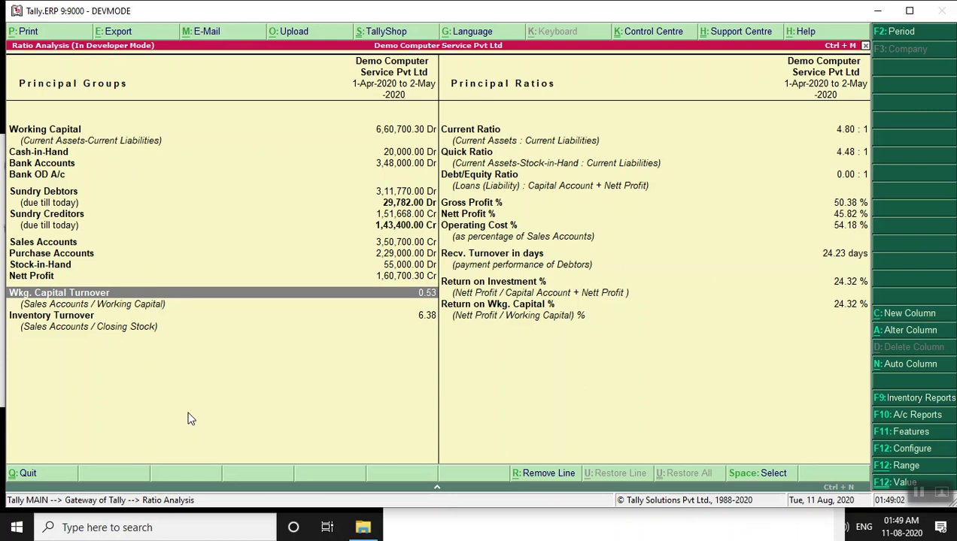
{"action": "key", "text": "Down"}
{"action": "key", "text": "Up"}
{"action": "key", "text": "Down"}
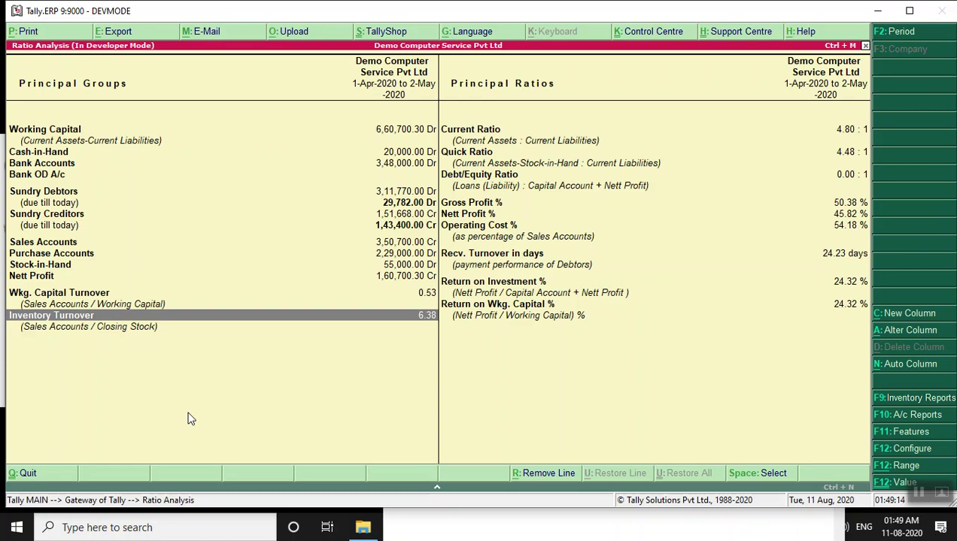
- Examine the Principal Ratios from Current Ratio through Debt/Equity Ratio to Gross Profit % and Nett Profit %
{"action": "key", "text": "Right"}
{"action": "key", "text": "Up"}
{"action": "key", "text": "Down"}
{"action": "key", "text": "Up"}
{"action": "key", "text": "Home"}
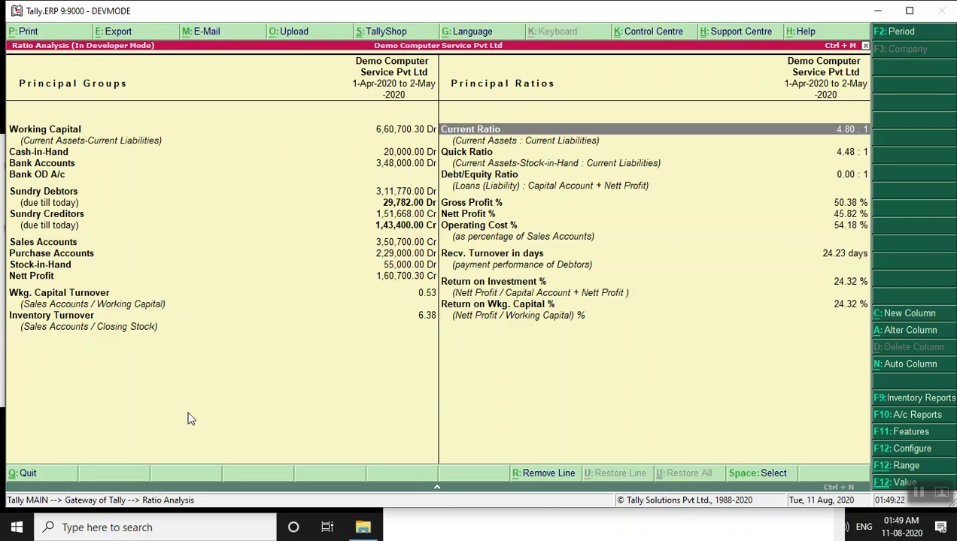
{"action": "key", "text": "Down"}
{"action": "key", "text": "Up"}
{"action": "key", "text": "Down"}
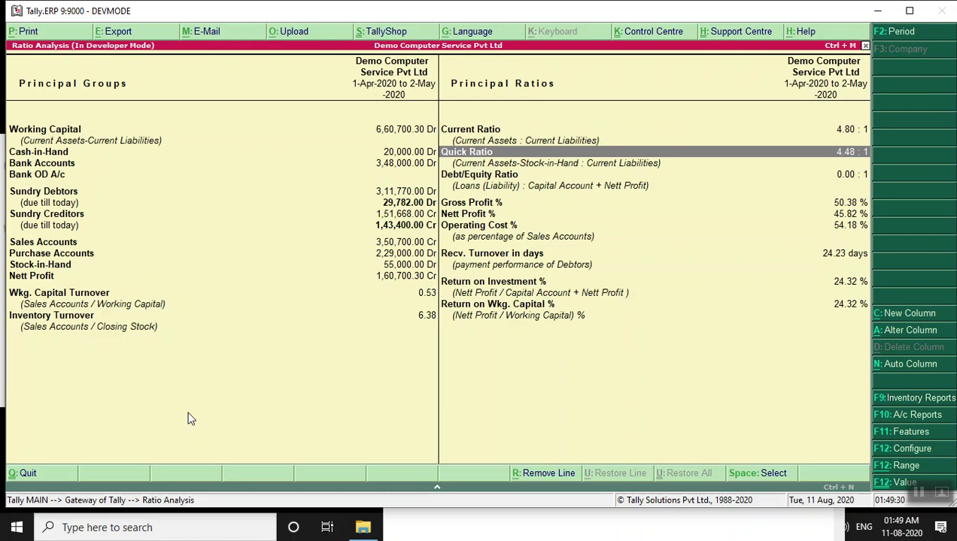
{"action": "key", "text": "Down"}
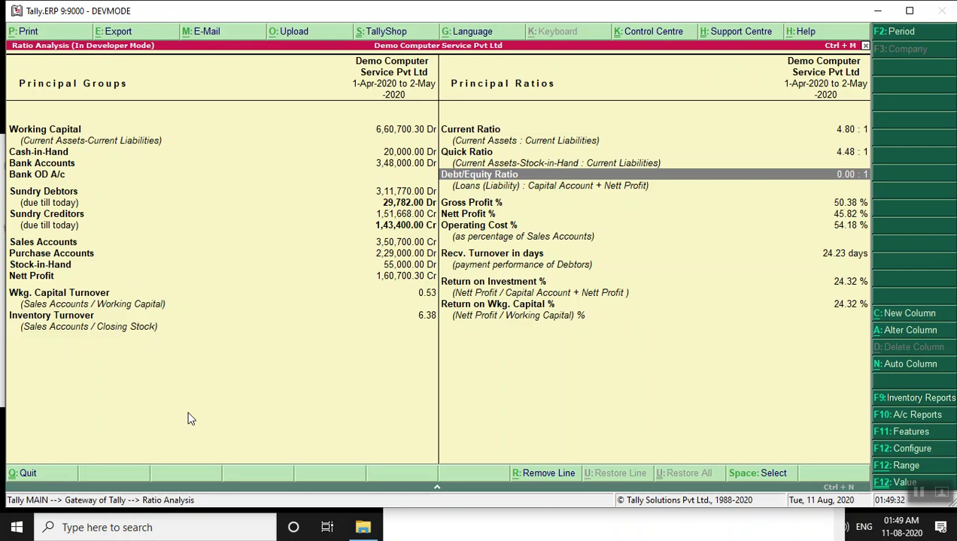
{"action": "key", "text": "Down"}
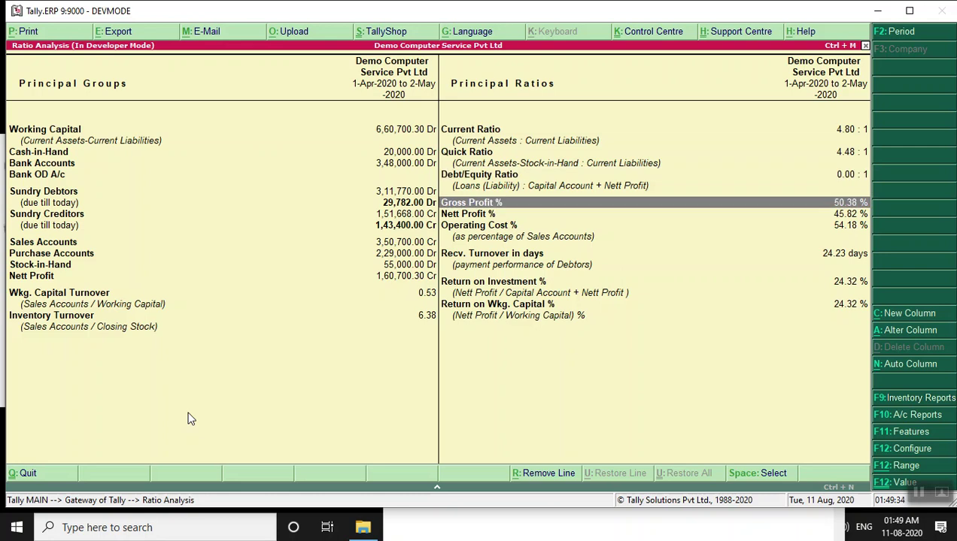
{"action": "key", "text": "Down"}
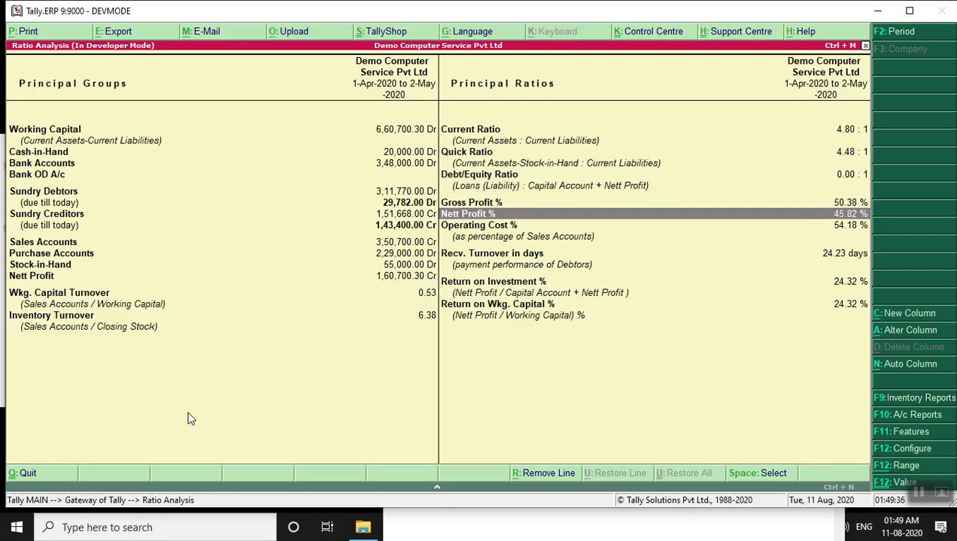
- Compare the Debt/Equity Ratio, Gross Profit %, Nett Profit % and Operating Cost % lines
{"action": "key", "text": "Down"}
{"action": "key", "text": "Down"}
{"action": "key", "text": "Down"}
{"action": "key", "text": "Up"}
{"action": "key", "text": "Up"}
{"action": "key", "text": "Up"}
{"action": "key", "text": "Up"}
{"action": "key", "text": "Down"}
{"action": "key", "text": "Up"}
{"action": "key", "text": "Up"}
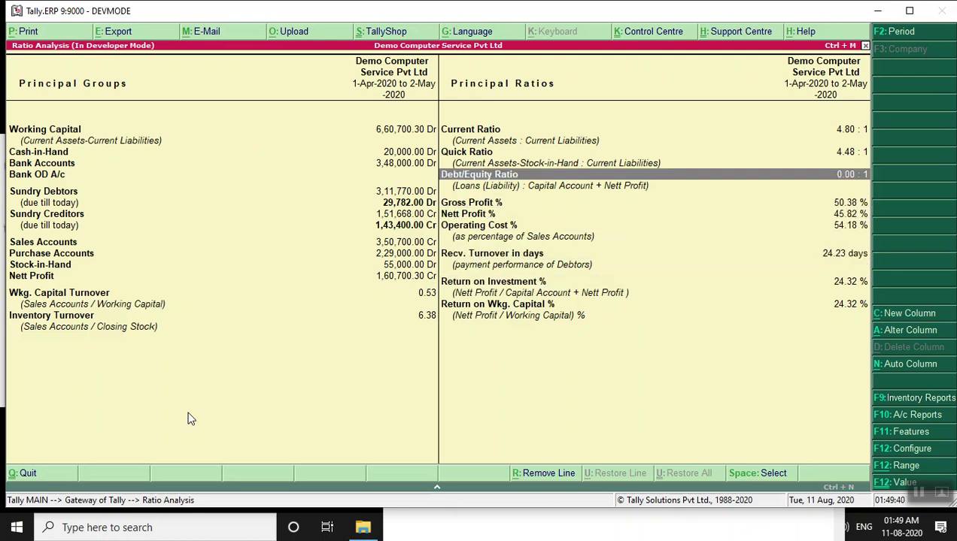
{"action": "key", "text": "Down"}
{"action": "key", "text": "Down"}
{"action": "key", "text": "Down"}
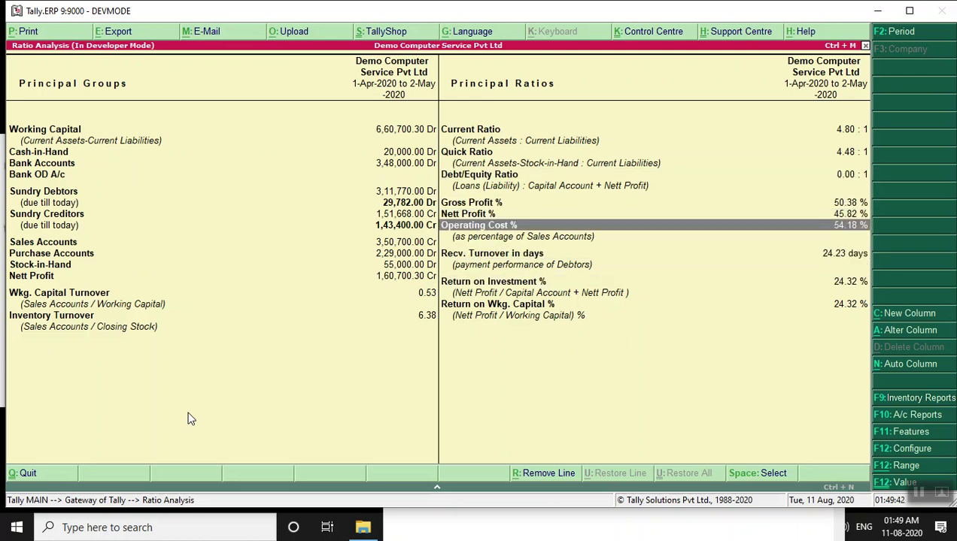
{"action": "key", "text": "Up"}
{"action": "key", "text": "Up"}
{"action": "key", "text": "Down"}
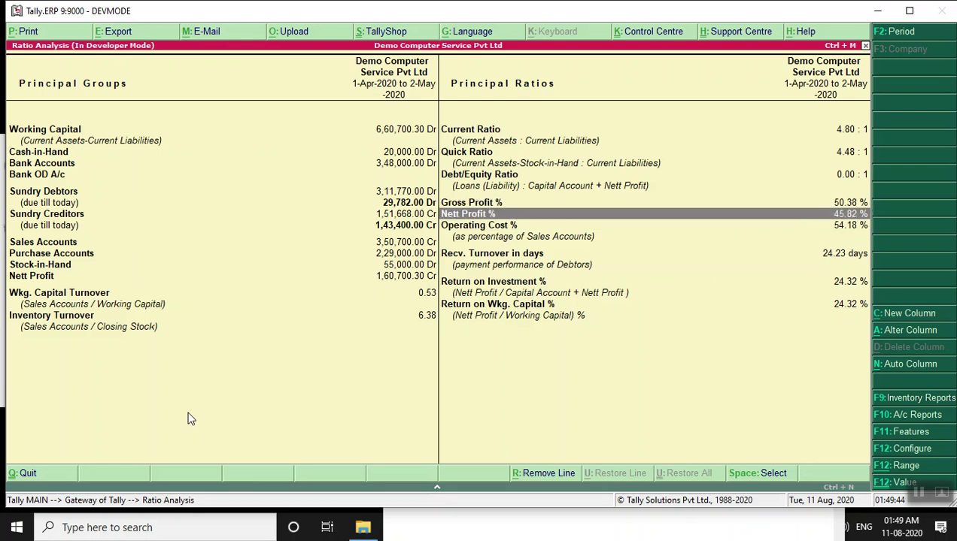
- Check the Recv. Turnover in days, Return on Investment % and Return on Wkg. Capital % ratios
{"action": "key", "text": "Down"}
{"action": "key", "text": "Down"}
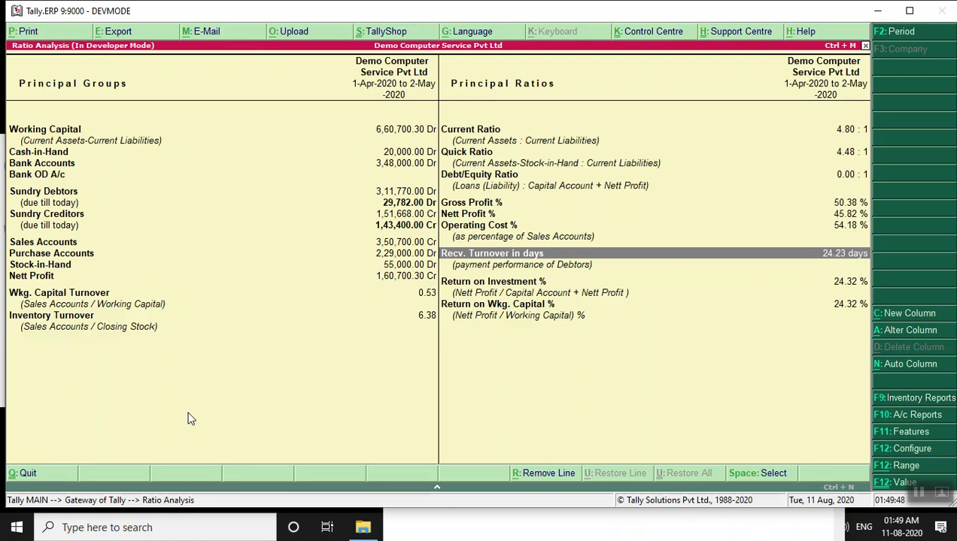
{"action": "key", "text": "Down"}
{"action": "key", "text": "Up"}
{"action": "key", "text": "Down"}
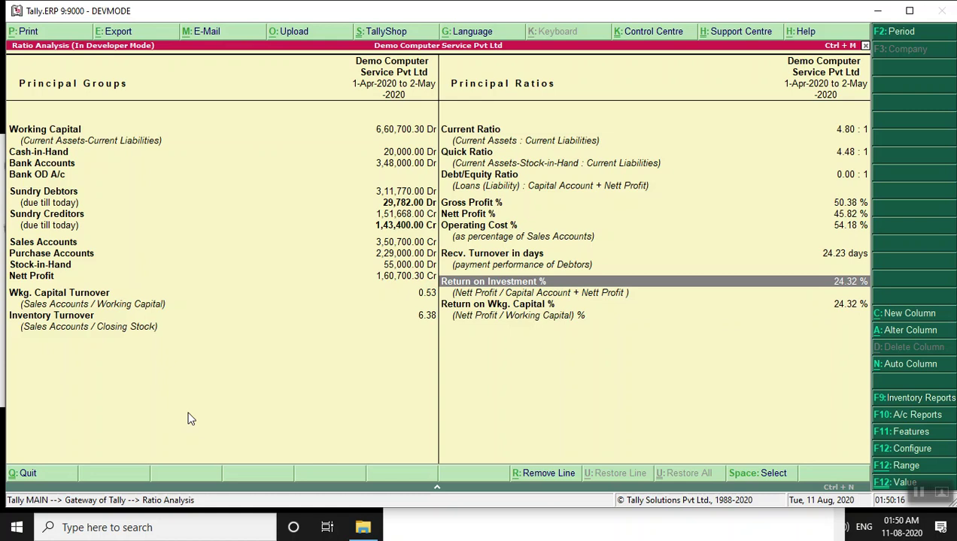
{"action": "key", "text": "Down"}
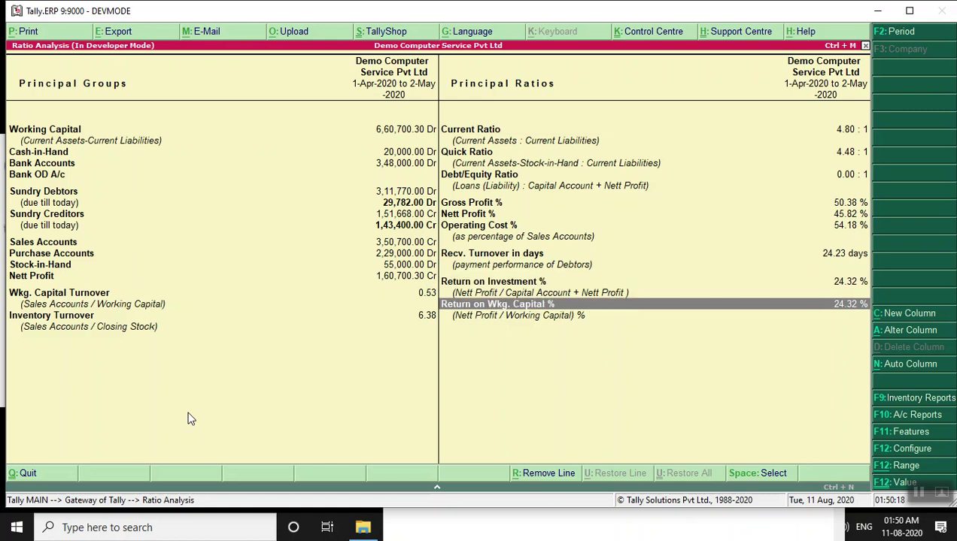
- Look over the Principal Ratios and Principal Groups columns once more, and close Ratio Analysis
{"action": "key", "text": "Up"}
{"action": "key", "text": "Up"}
{"action": "key", "text": "Up"}
{"action": "key", "text": "Up"}
{"action": "key", "text": "Up"}
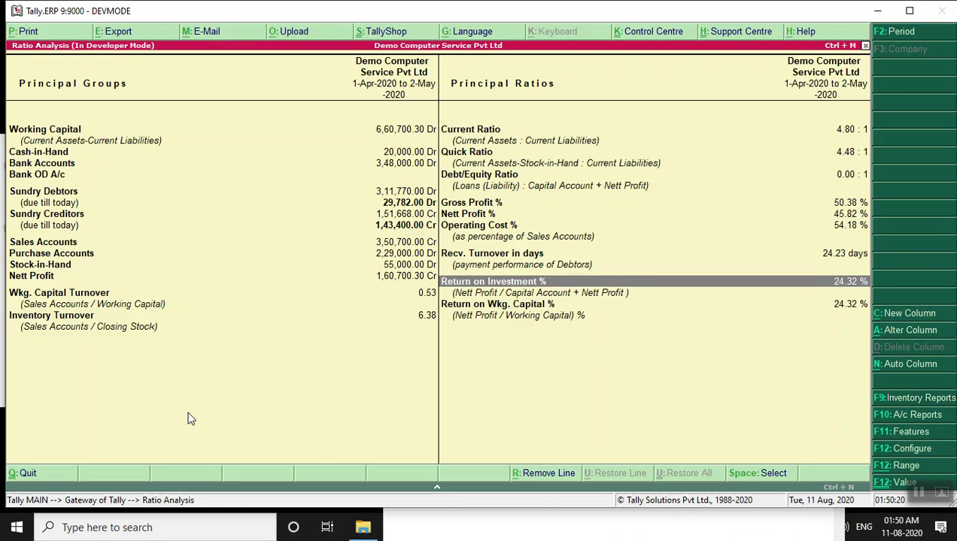
{"action": "key", "text": "Up"}
{"action": "key", "text": "Up"}
{"action": "key", "text": "Up"}
{"action": "key", "text": "Left"}
{"action": "key", "text": "Down"}
{"action": "key", "text": "Down"}
{"action": "key", "text": "Down"}
{"action": "key", "text": "Down"}
{"action": "key", "text": "Down"}
{"action": "key", "text": "Down"}
{"action": "key", "text": "Down"}
{"action": "key", "text": "Down"}
{"action": "key", "text": "Down"}
{"action": "key", "text": "Down"}
{"action": "key", "text": "Down"}
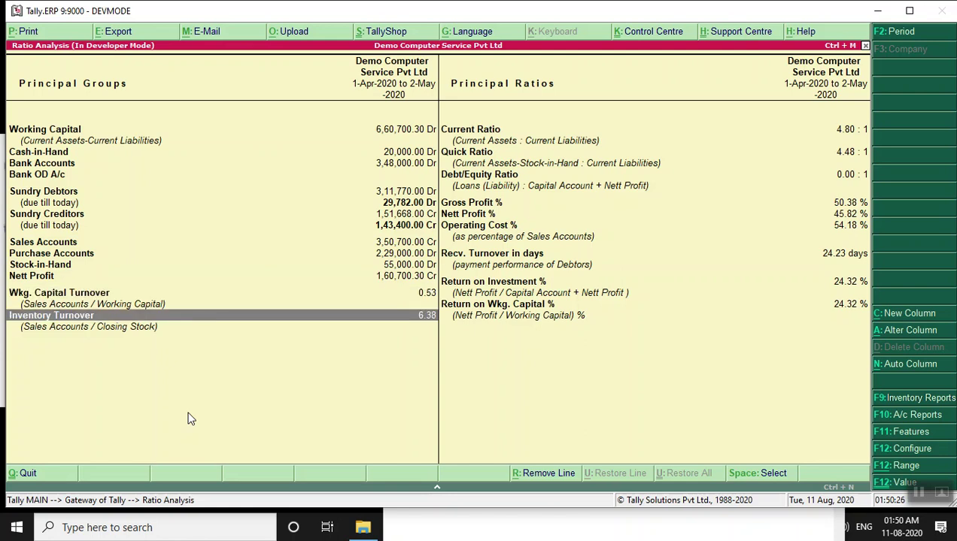
{"action": "key", "text": "Right"}
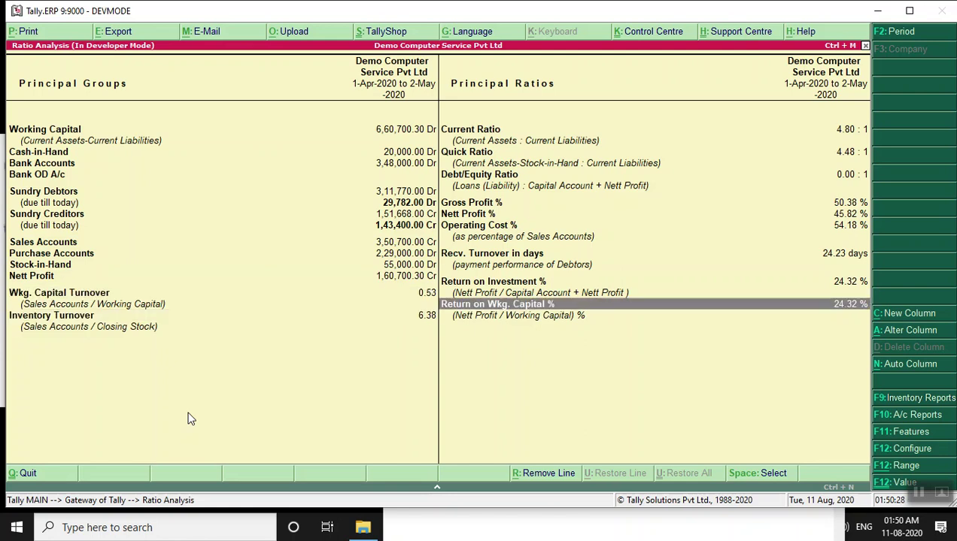
{"action": "key", "text": "Escape"}
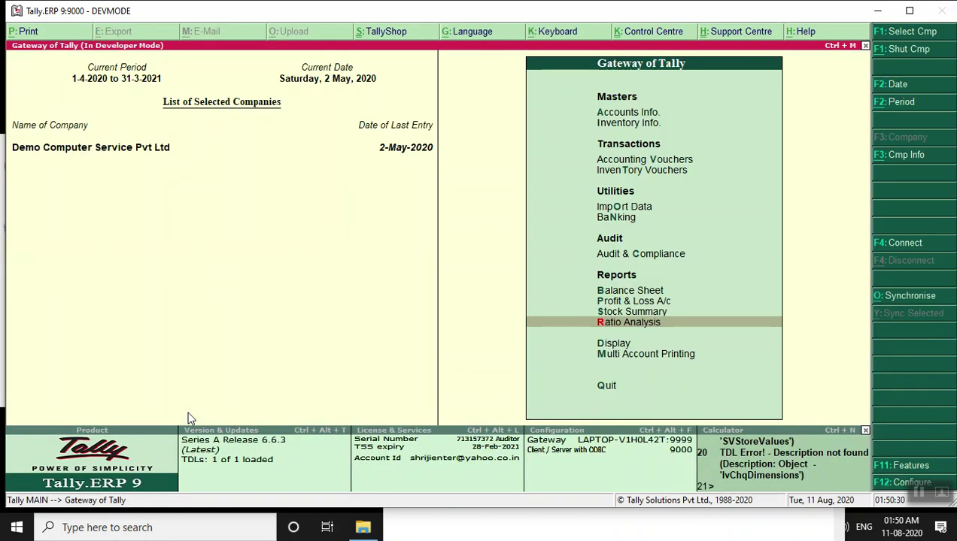
- Preview the Ledger account book printout for All Accounts through Multi Account Printing, keeping the existing print settings
{"action": "key", "text": "Down"}
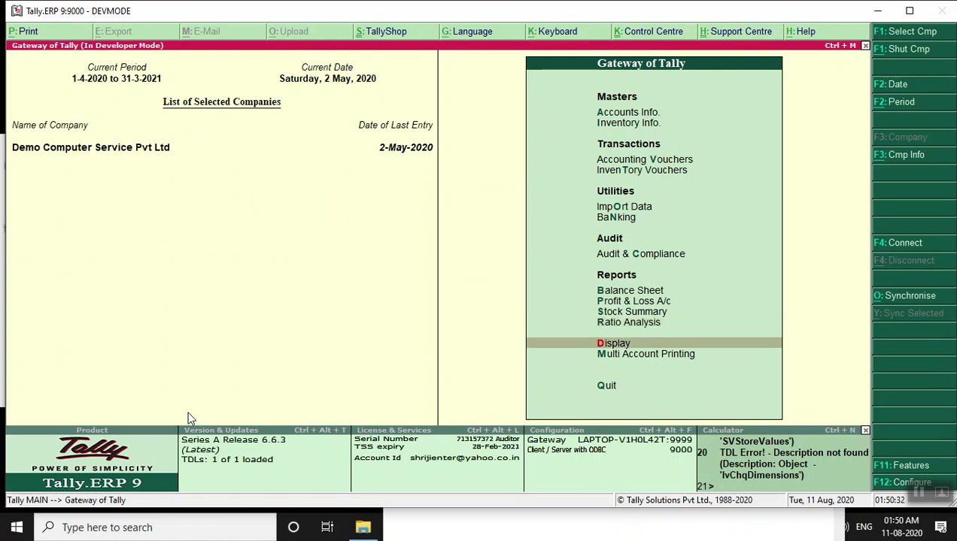
{"action": "key", "text": "Down"}
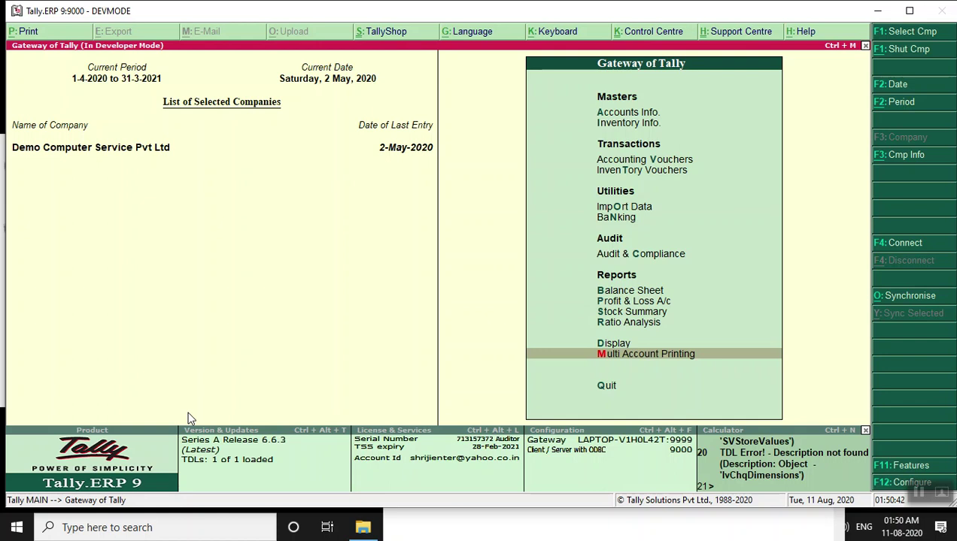
{"action": "key", "text": "Return"}
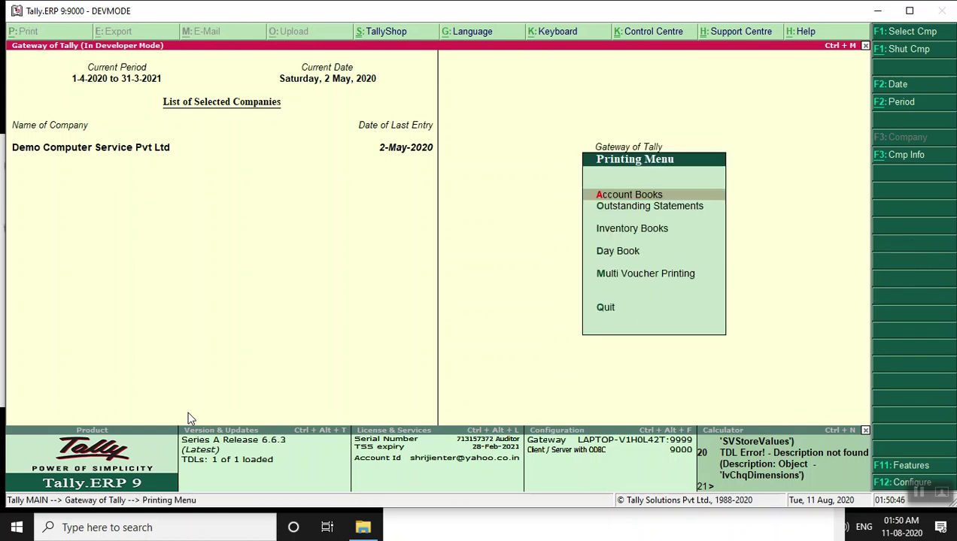
{"action": "key", "text": "Return"}
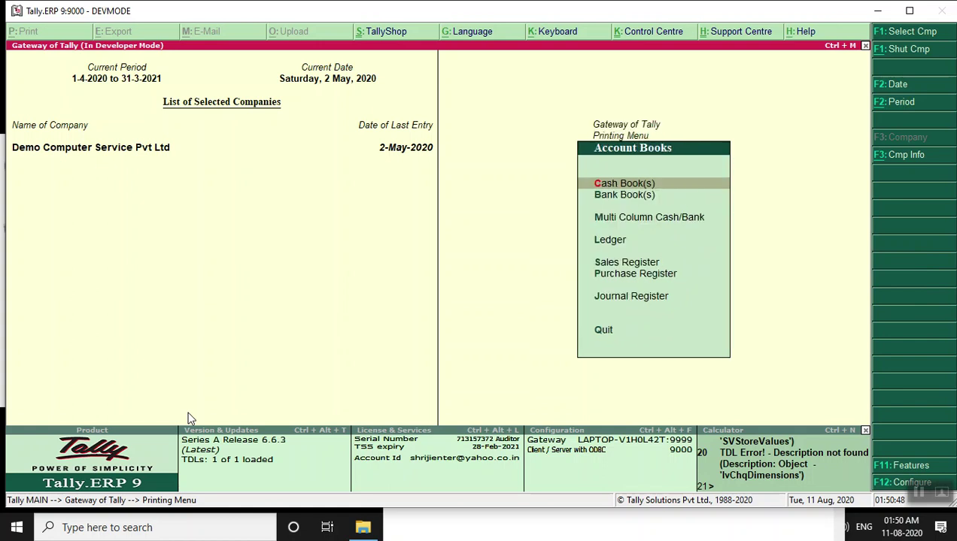
{"action": "key", "text": "Down"}
{"action": "key", "text": "Down"}
{"action": "key", "text": "Down"}
{"action": "key", "text": "Down"}
{"action": "key", "text": "Up"}
{"action": "key", "text": "Return"}
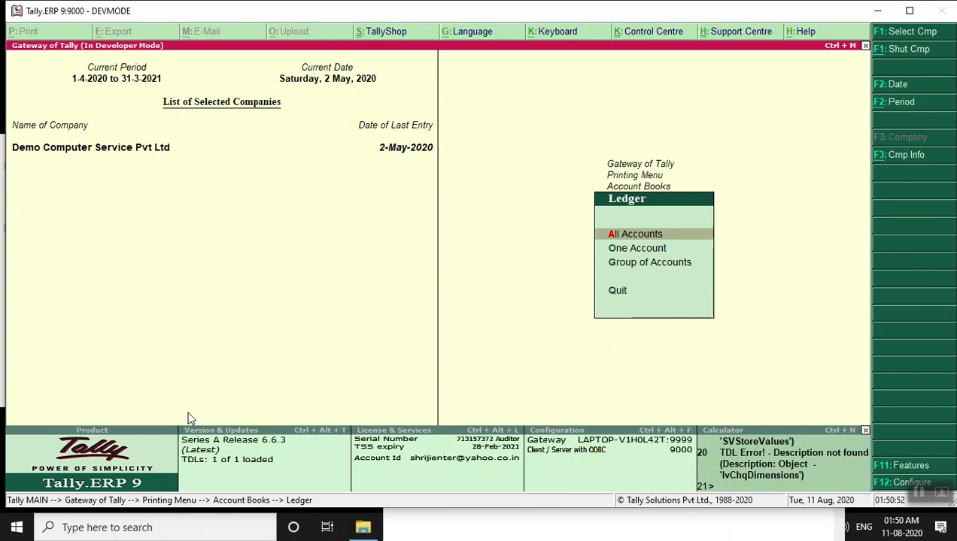
{"action": "key", "text": "Return"}
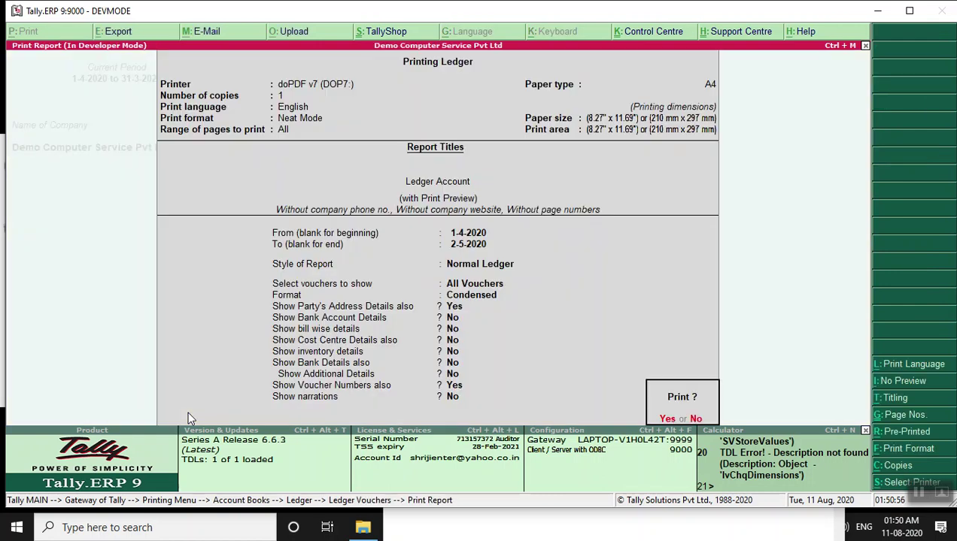
{"action": "key", "text": "Return"}
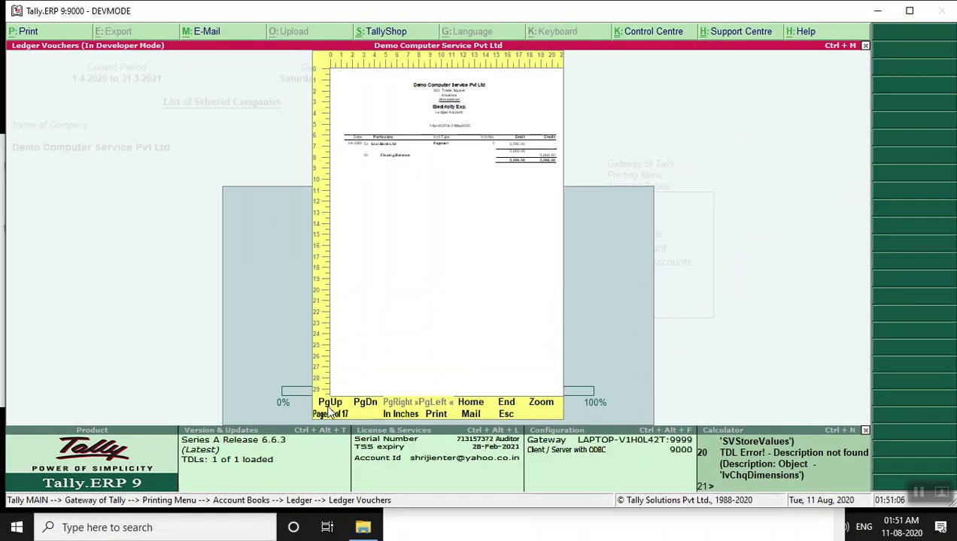
- Page through the ledger account preview to the last page and return to the first account, Advocate Fees
{"action": "left_click", "coordinate": [328, 406]}
{"action": "left_click", "coordinate": [328, 407]}
{"action": "left_click", "coordinate": [328, 407]}
{"action": "left_click", "coordinate": [328, 407]}
{"action": "left_click", "coordinate": [328, 407]}
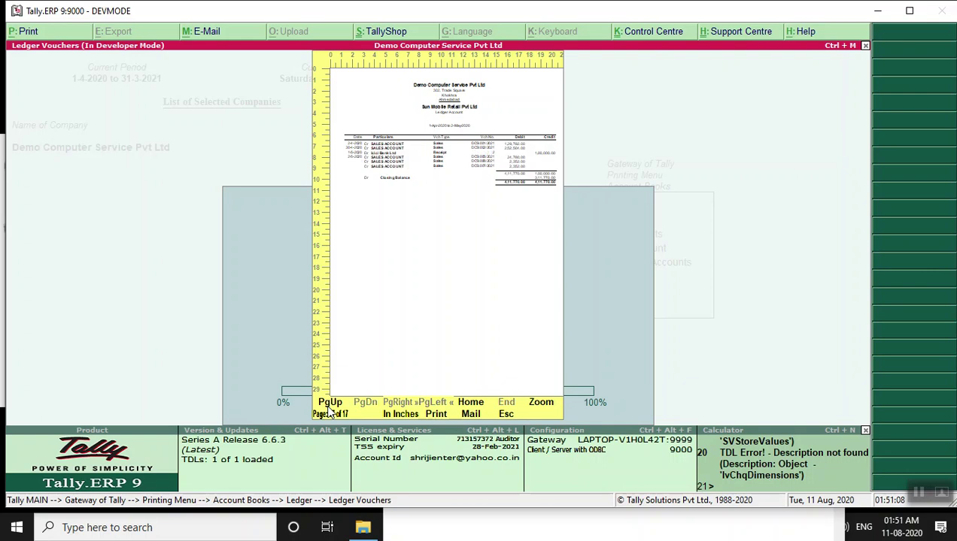
{"action": "left_click", "coordinate": [328, 406]}
{"action": "left_click", "coordinate": [328, 407]}
{"action": "left_click", "coordinate": [331, 407]}
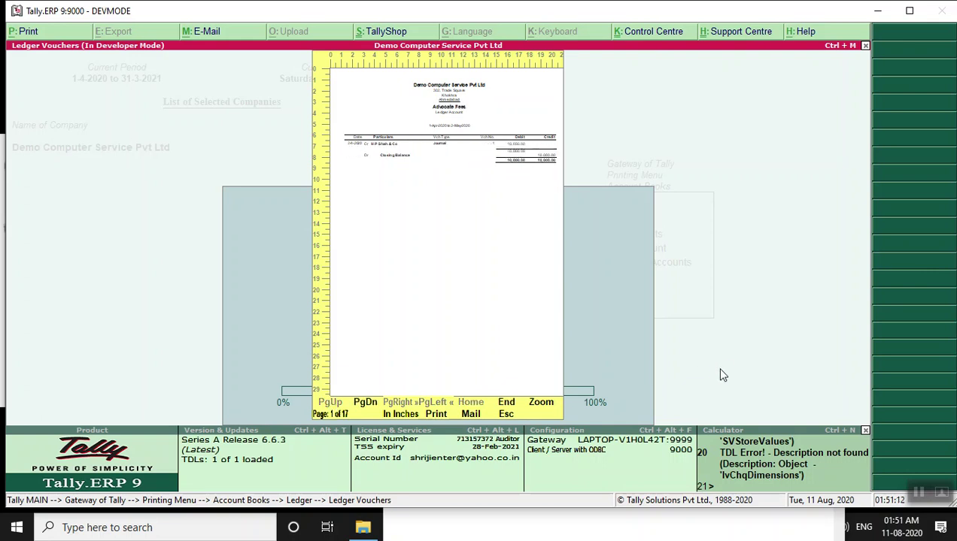
- Close the ledger pages, inspect the enlarged Index page of the ledger book, and close its preview
{"action": "key", "text": "Escape"}
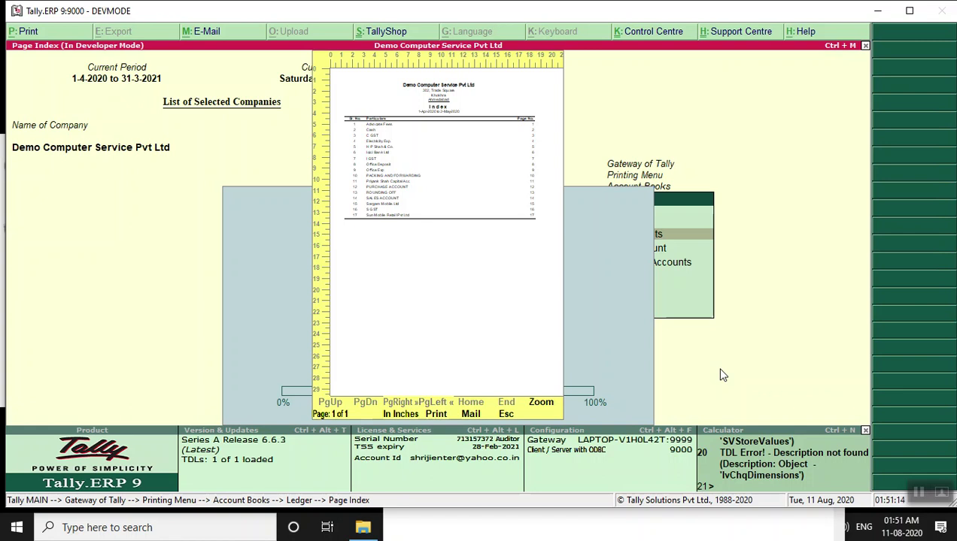
{"action": "key", "text": "alt+z"}
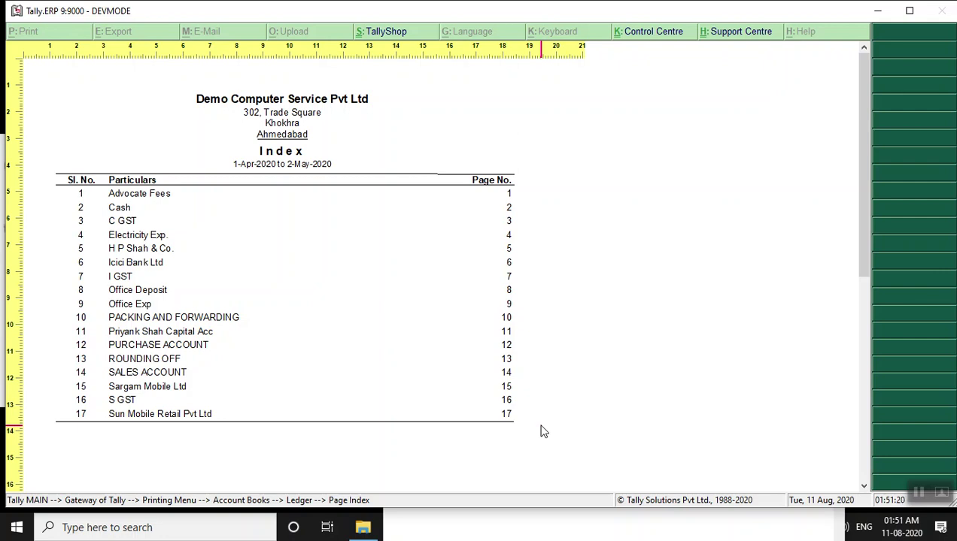
{"action": "key", "text": "Escape"}
{"action": "key", "text": "Escape"}
- Reopen the All Accounts ledger print settings and keep the existing options up to and including the Yearly method of balancing
{"action": "key", "text": "Return"}
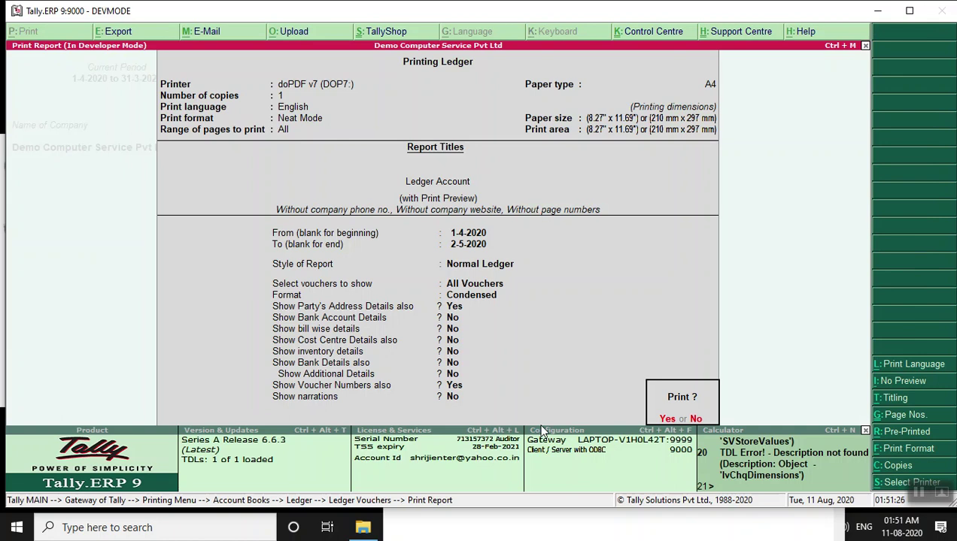
{"action": "key", "text": "n"}
{"action": "key", "text": "Return"}
{"action": "key", "text": "Return"}
{"action": "key", "text": "Return"}
{"action": "key", "text": "Return"}
{"action": "key", "text": "Return"}
{"action": "key", "text": "Return"}
{"action": "key", "text": "Return"}
{"action": "key", "text": "Return"}
{"action": "key", "text": "Return"}
{"action": "key", "text": "Return"}
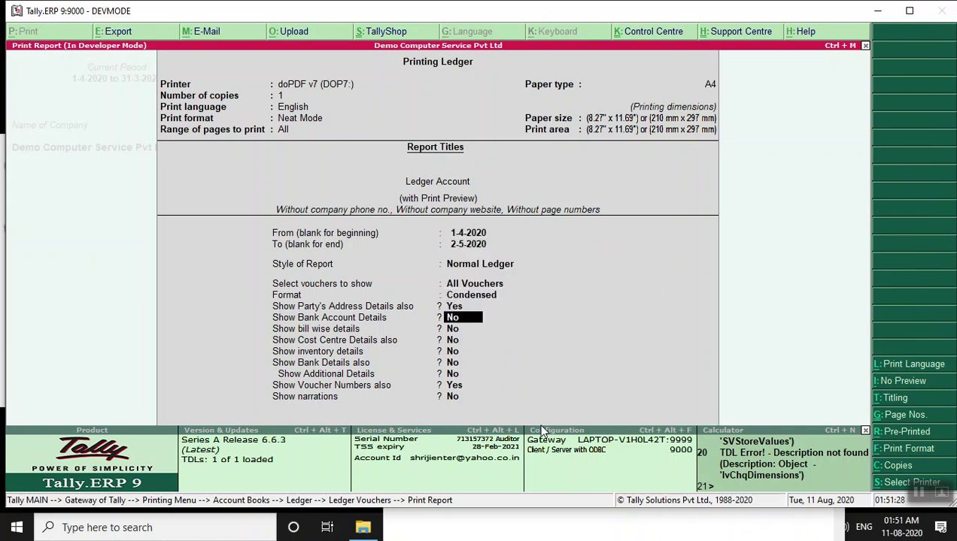
{"action": "key", "text": "Return"}
{"action": "key", "text": "Return"}
{"action": "key", "text": "Return"}
{"action": "key", "text": "Return"}
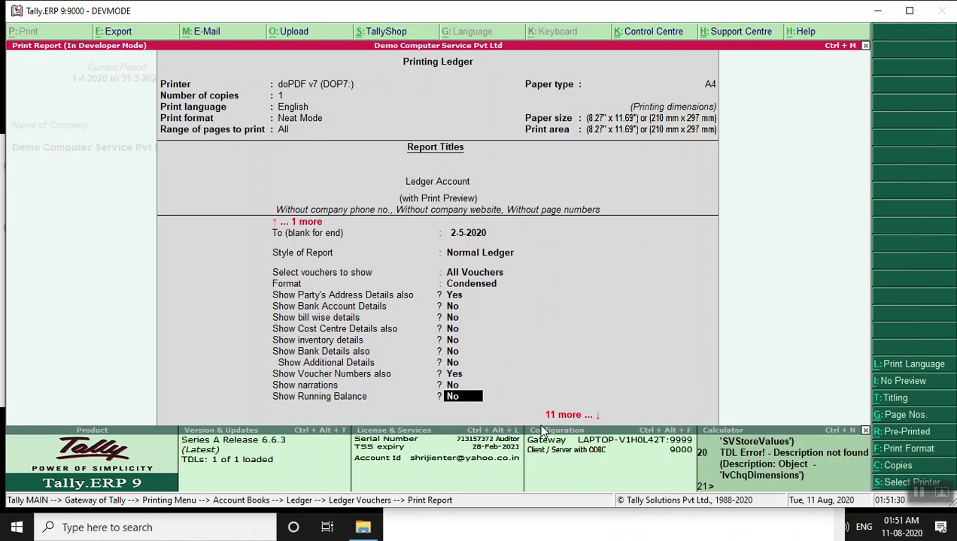
{"action": "key", "text": "Return"}
{"action": "key", "text": "Return"}
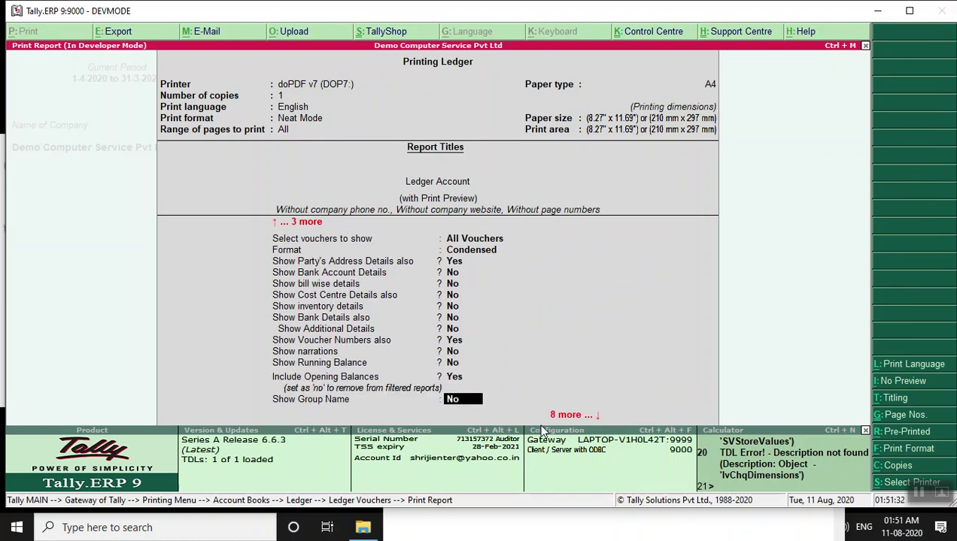
{"action": "key", "text": "Return"}
{"action": "key", "text": "Return"}
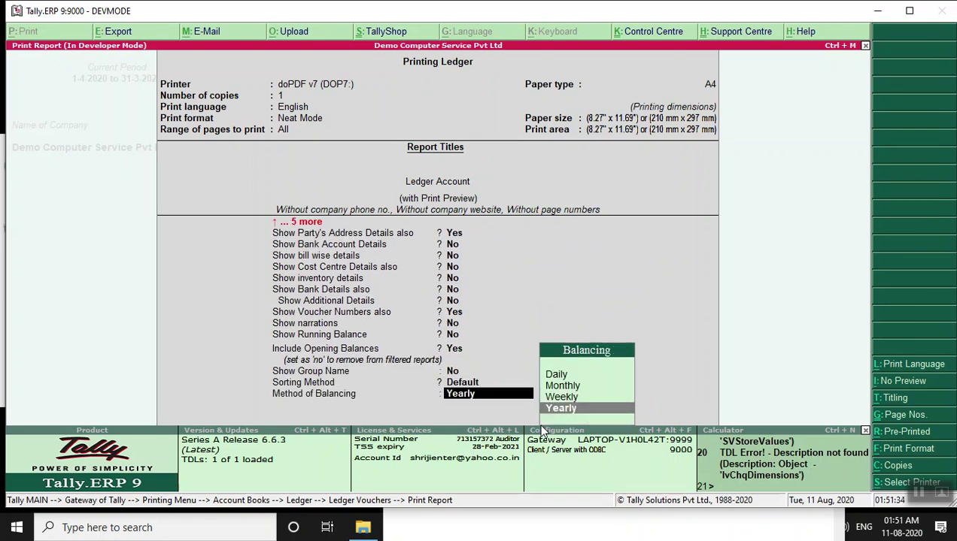
{"action": "key", "text": "Return"}
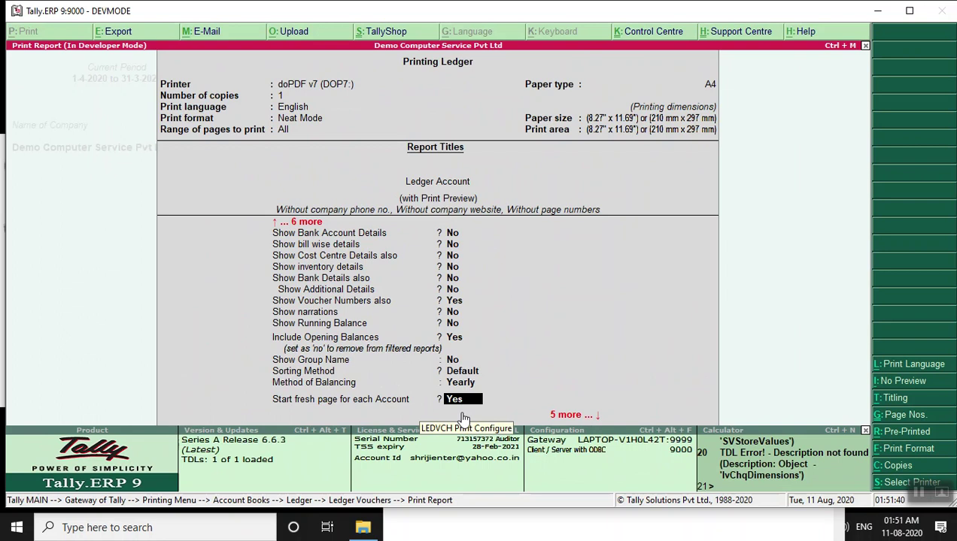
- Set Start fresh page for each Account to No, keep the remaining options and preview the ledger book
{"action": "type", "text": "n"}
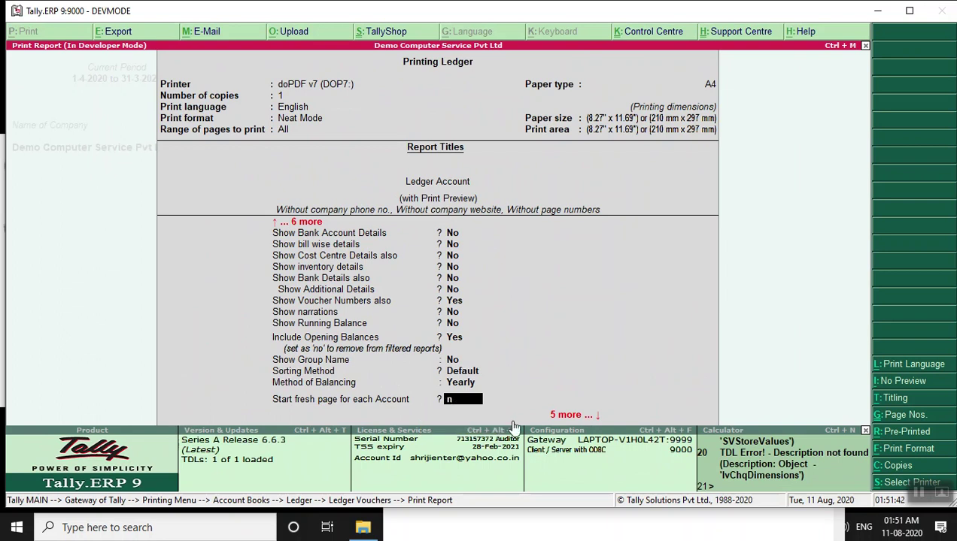
{"action": "key", "text": "Return"}
{"action": "key", "text": "Return"}
{"action": "key", "text": "Return"}
{"action": "key", "text": "Return"}
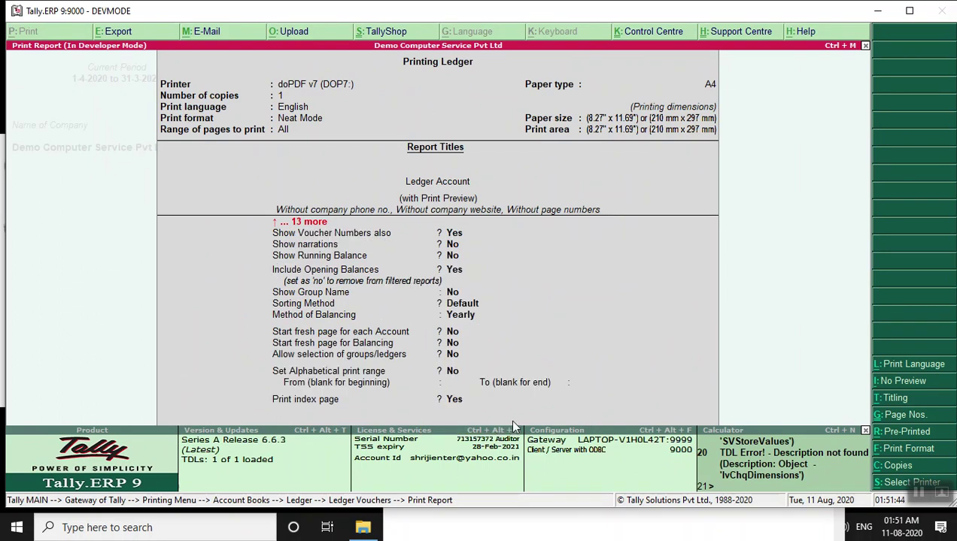
{"action": "key", "text": "Return"}
{"action": "key", "text": "Return"}
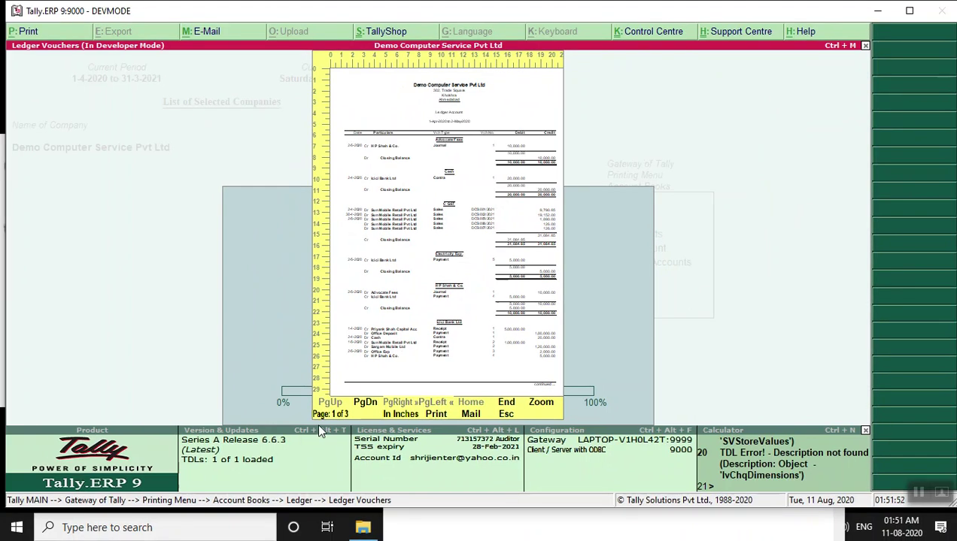
- Read through the enlarged continuous ledger printout from Advocate Fees to Sun Mobile Retail Pvt Ltd, and close the previews
{"action": "key", "text": "alt+z"}
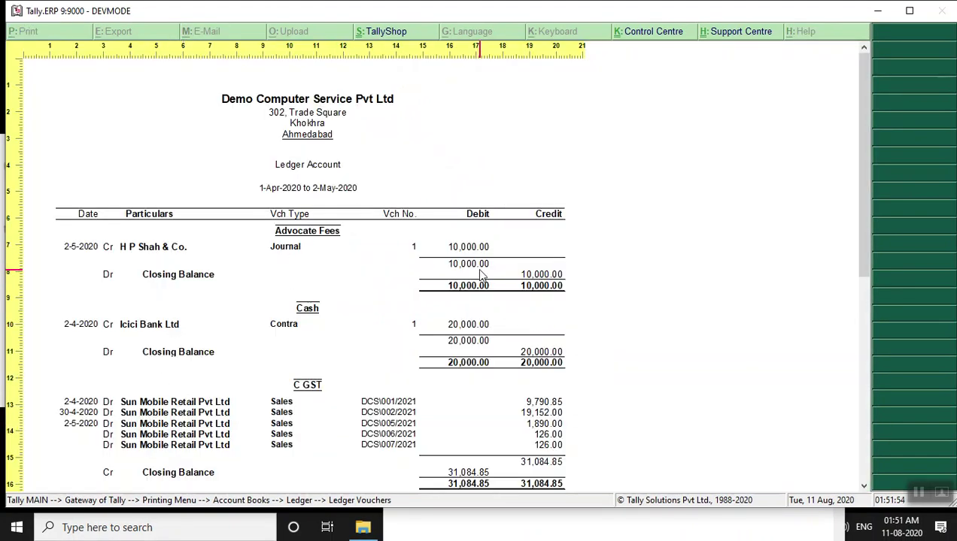
{"action": "scroll", "coordinate": [399, 326], "scroll_direction": "down", "scroll_amount": 8}
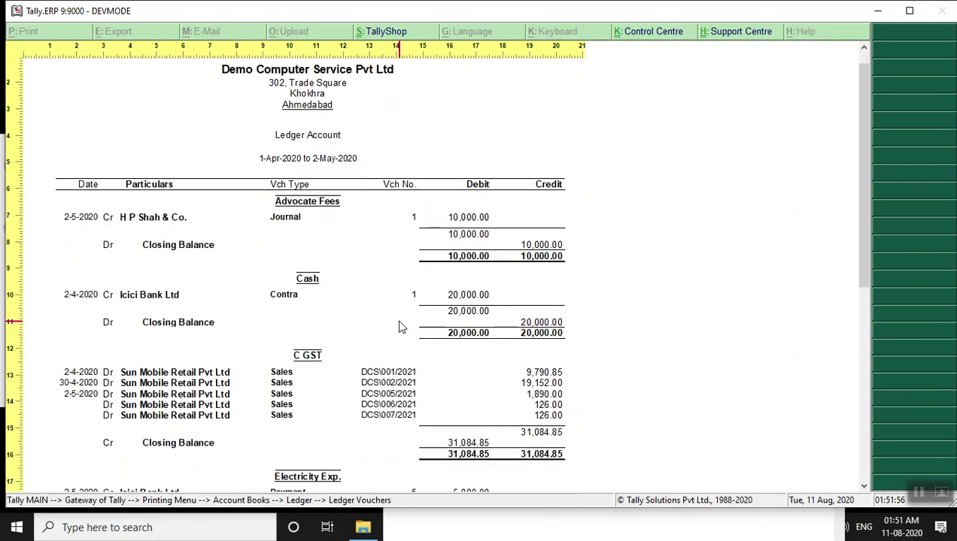
{"action": "scroll", "coordinate": [315, 102], "scroll_direction": "up", "scroll_amount": 3}
{"action": "scroll", "coordinate": [316, 102], "scroll_direction": "up", "scroll_amount": 2}
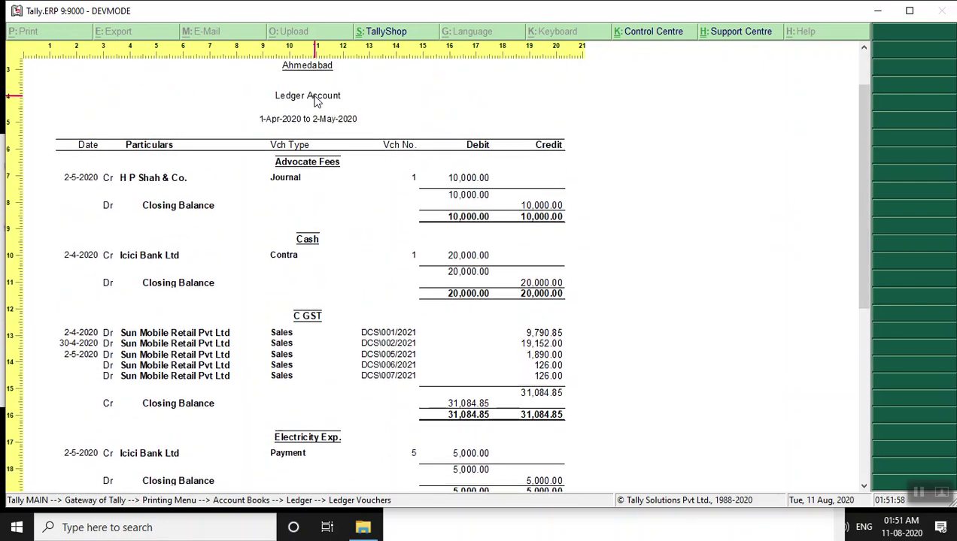
{"action": "scroll", "coordinate": [380, 331], "scroll_direction": "down", "scroll_amount": 3}
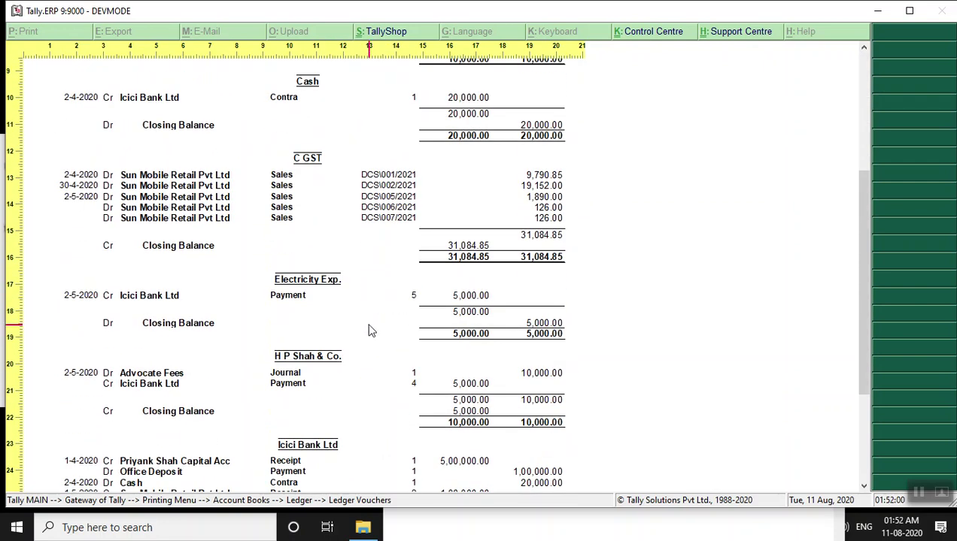
{"action": "scroll", "coordinate": [372, 330], "scroll_direction": "down", "scroll_amount": 15}
{"action": "scroll", "coordinate": [371, 331], "scroll_direction": "down", "scroll_amount": 10}
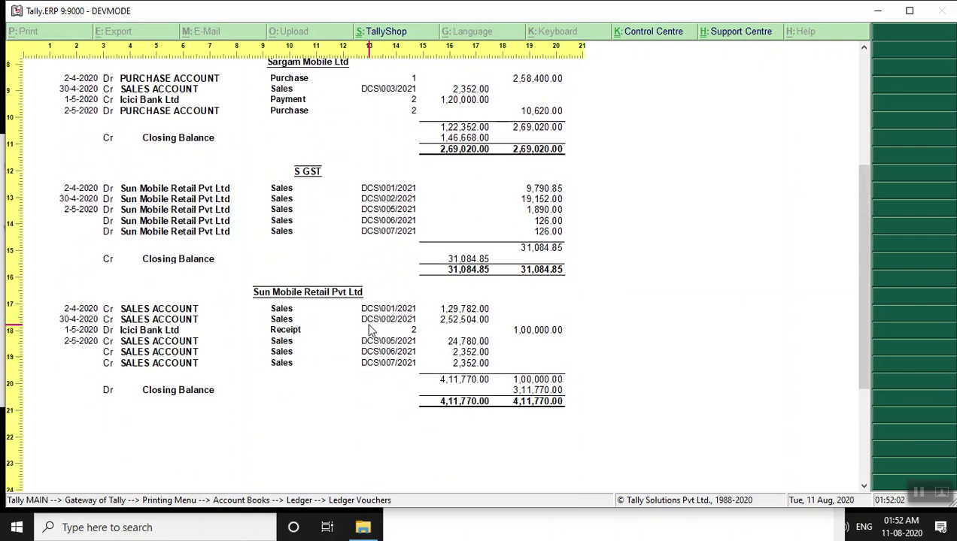
{"action": "scroll", "coordinate": [371, 331], "scroll_direction": "up", "scroll_amount": 9}
{"action": "scroll", "coordinate": [370, 331], "scroll_direction": "up", "scroll_amount": 2}
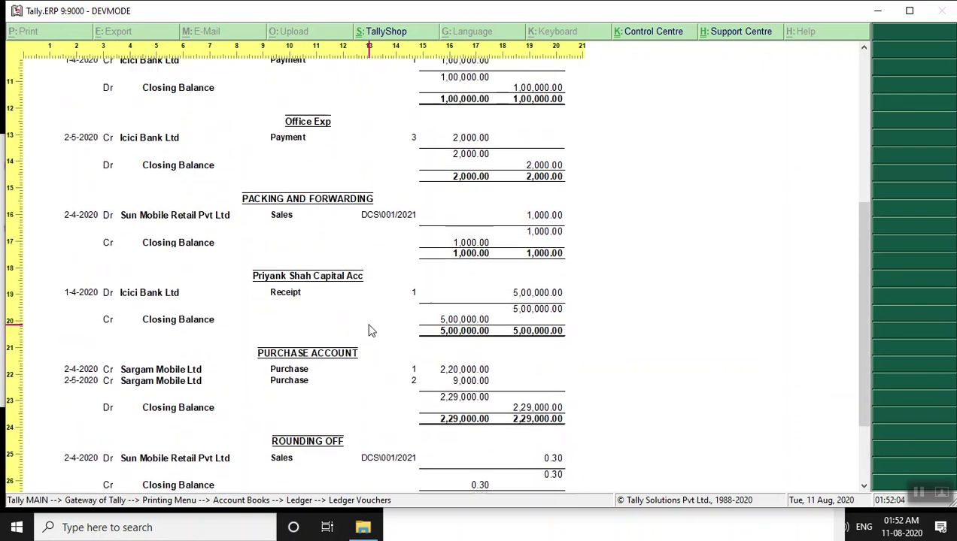
{"action": "scroll", "coordinate": [371, 331], "scroll_direction": "down", "scroll_amount": 10}
{"action": "scroll", "coordinate": [371, 331], "scroll_direction": "down", "scroll_amount": 2}
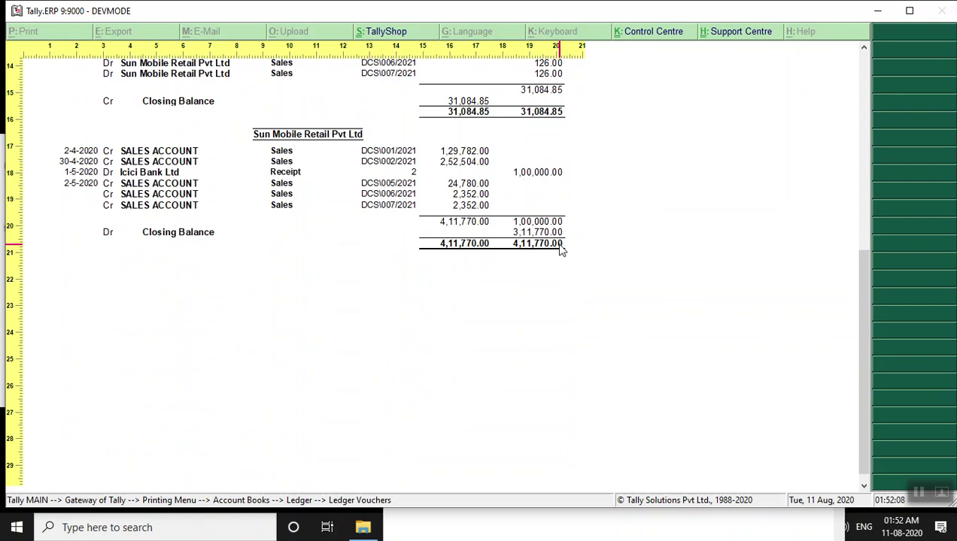
{"action": "scroll", "coordinate": [561, 250], "scroll_direction": "up", "scroll_amount": 10}
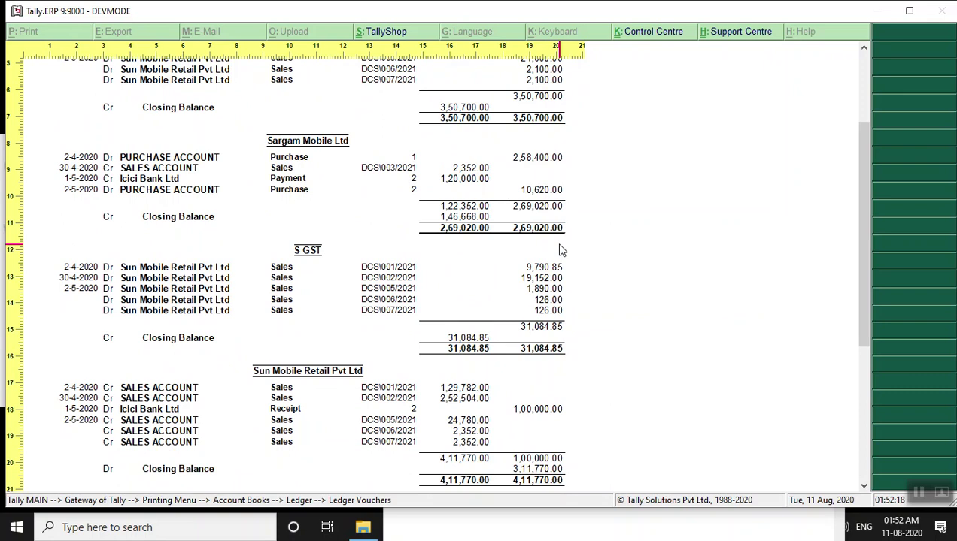
{"action": "key", "text": "Escape"}
{"action": "key", "text": "Escape"}
{"action": "key", "text": "Escape"}
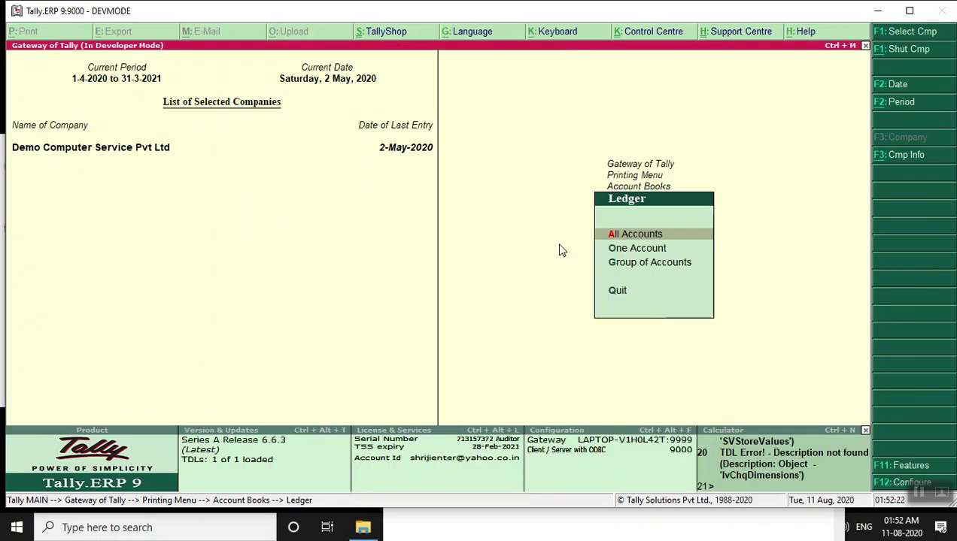
- Preview the Sales Register printout from Account Books, keeping the existing print settings
{"action": "key", "text": "Escape"}
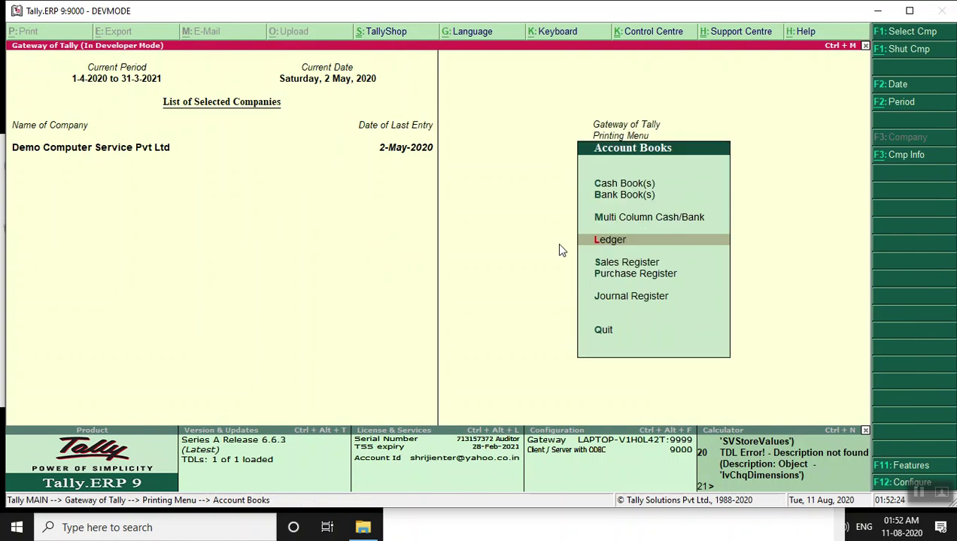
{"action": "key", "text": "Down"}
{"action": "key", "text": "Down"}
{"action": "key", "text": "Down"}
{"action": "key", "text": "Up"}
{"action": "key", "text": "Up"}
{"action": "key", "text": "Down"}
{"action": "key", "text": "Up"}
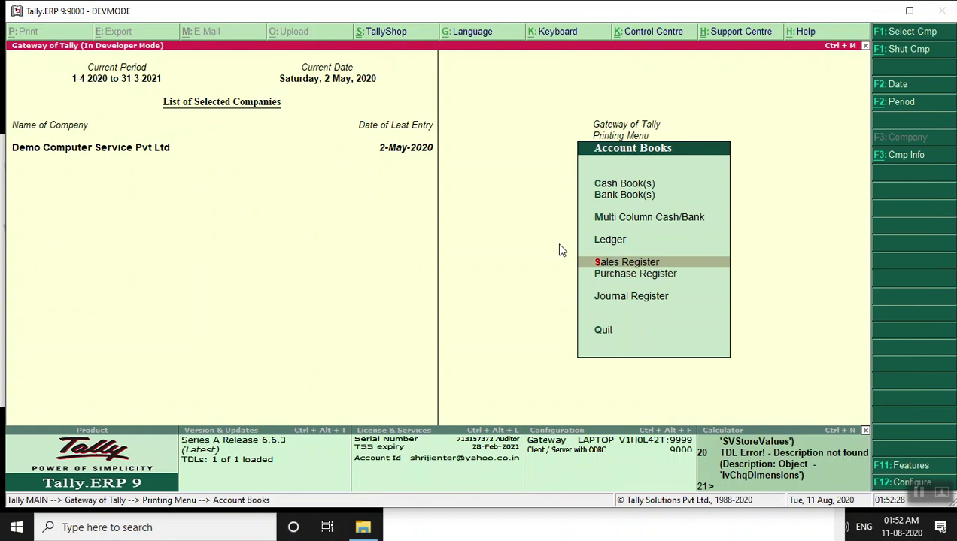
{"action": "key", "text": "Up"}
{"action": "key", "text": "Down"}
{"action": "key", "text": "Up"}
{"action": "key", "text": "Up"}
{"action": "key", "text": "Down"}
{"action": "key", "text": "Down"}
{"action": "key", "text": "Return"}
{"action": "key", "text": "Return"}
{"action": "key", "text": "Return"}
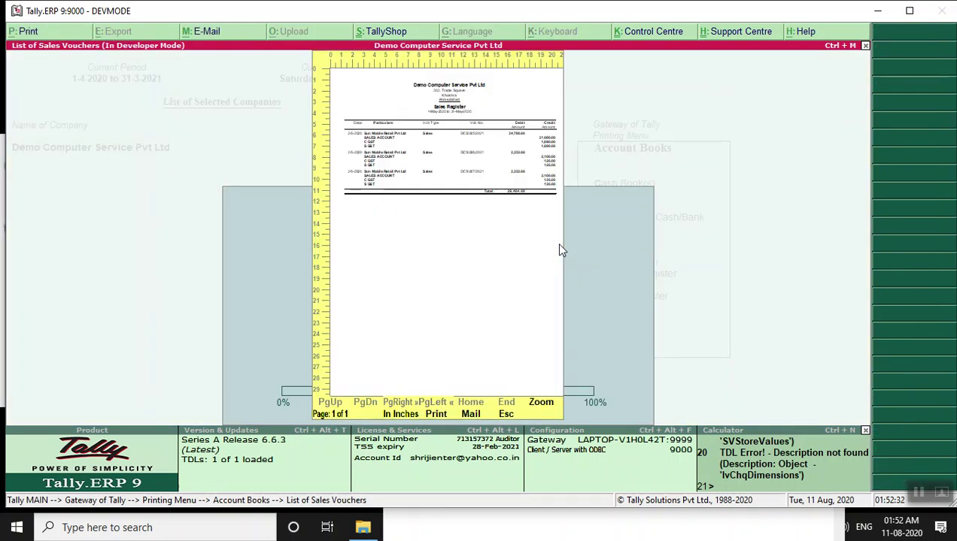
- Examine the enlarged Sales Register printout, close it and return to the Gateway of Tally
{"action": "key", "text": "alt+z"}
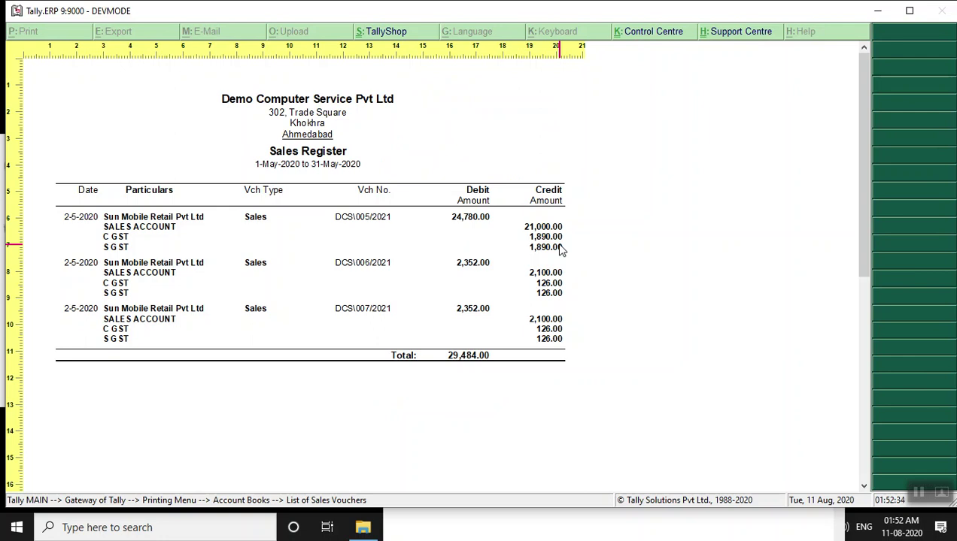
{"action": "key", "text": "Escape"}
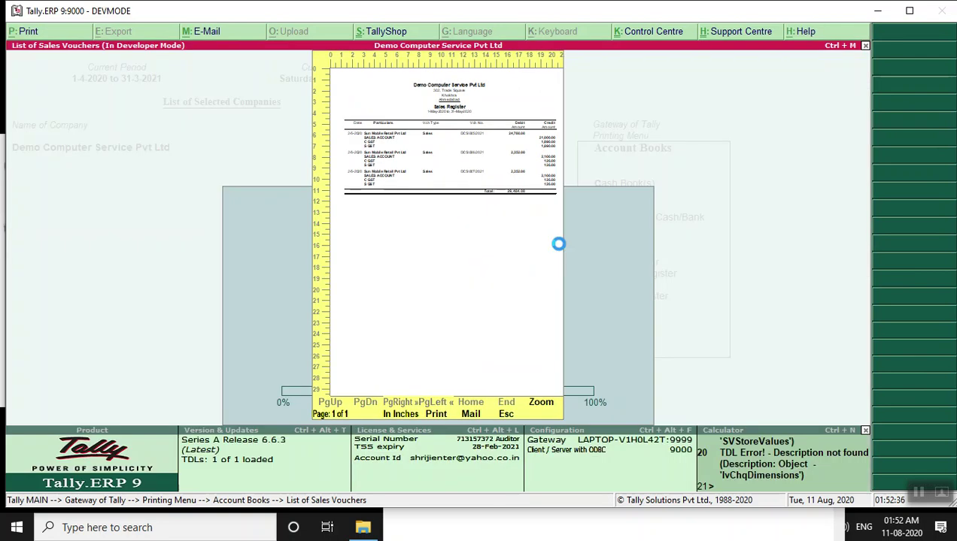
{"action": "key", "text": "Escape"}
{"action": "key", "text": "Escape"}
{"action": "key", "text": "Escape"}
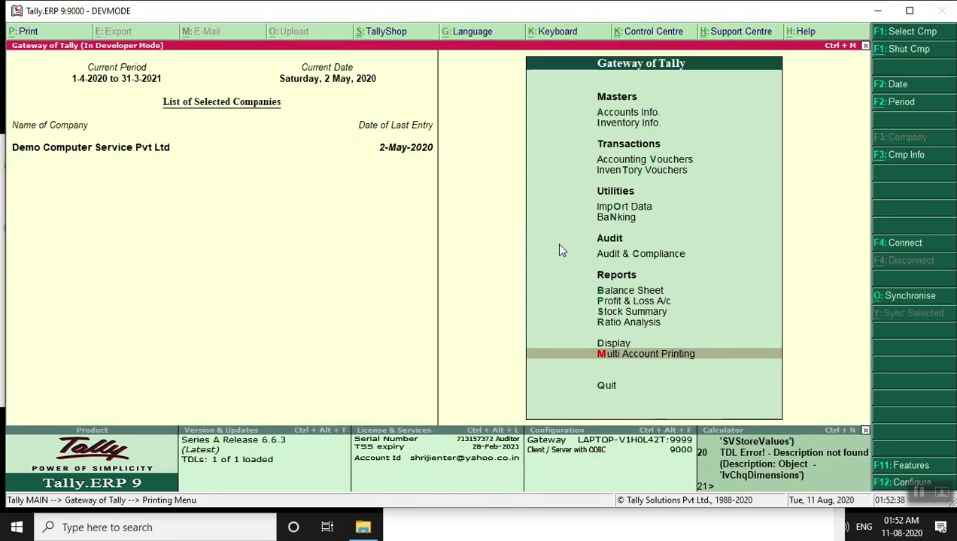
{"action": "key", "text": "Up"}
{"action": "key", "text": "Down"}
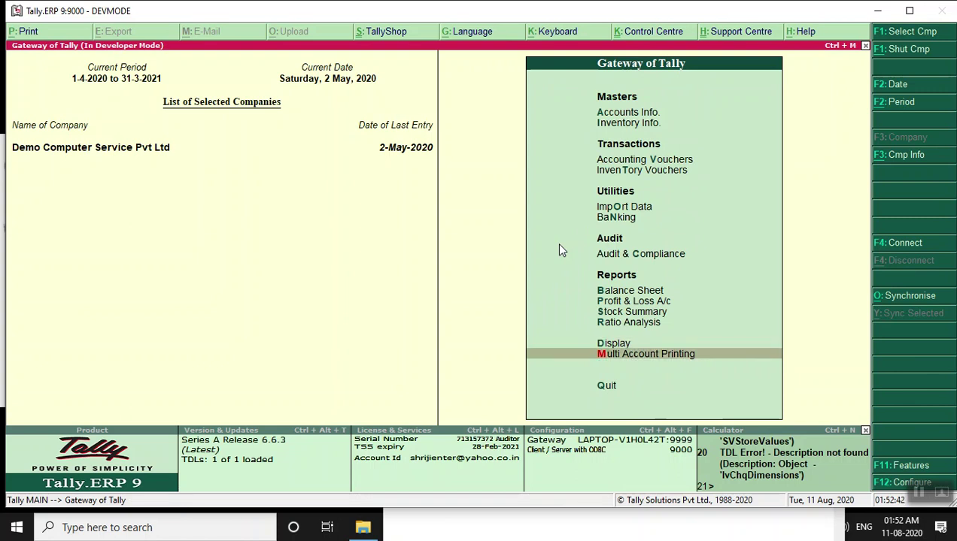